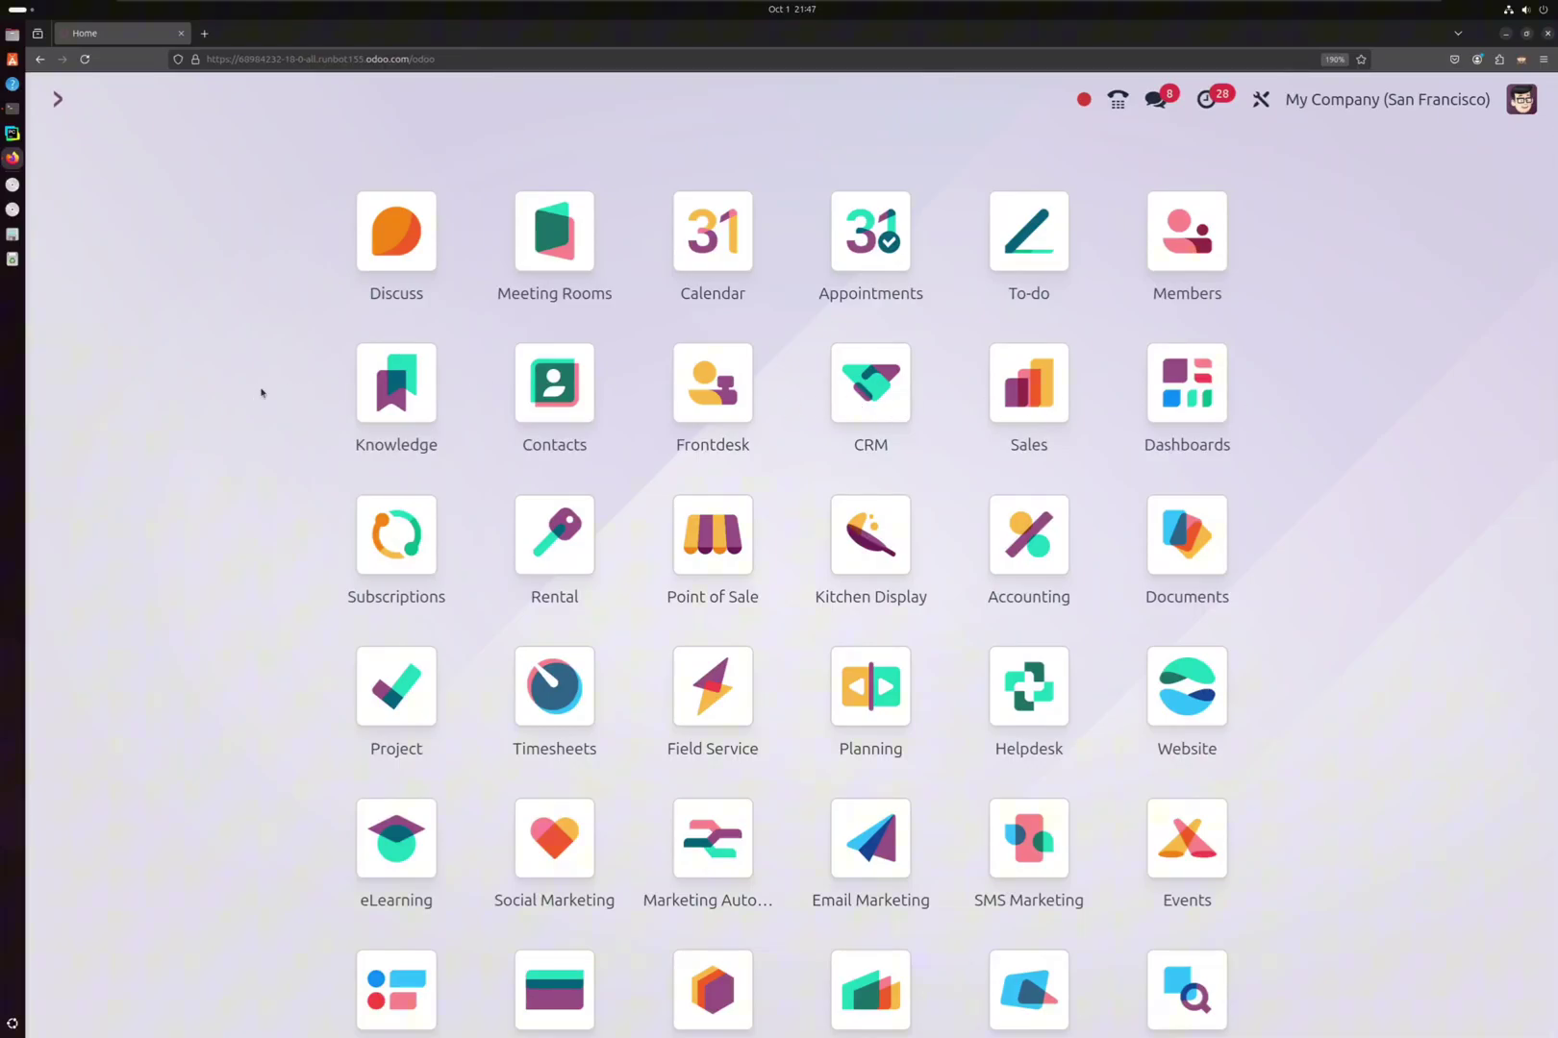
{"action": "scroll", "coordinate": [261, 392], "scroll_direction": "down", "scroll_amount": 3}
Open purchase order P00028 from the Purchase app's Requests for Quotation list.
{"action": "left_click", "coordinate": [560, 778]}
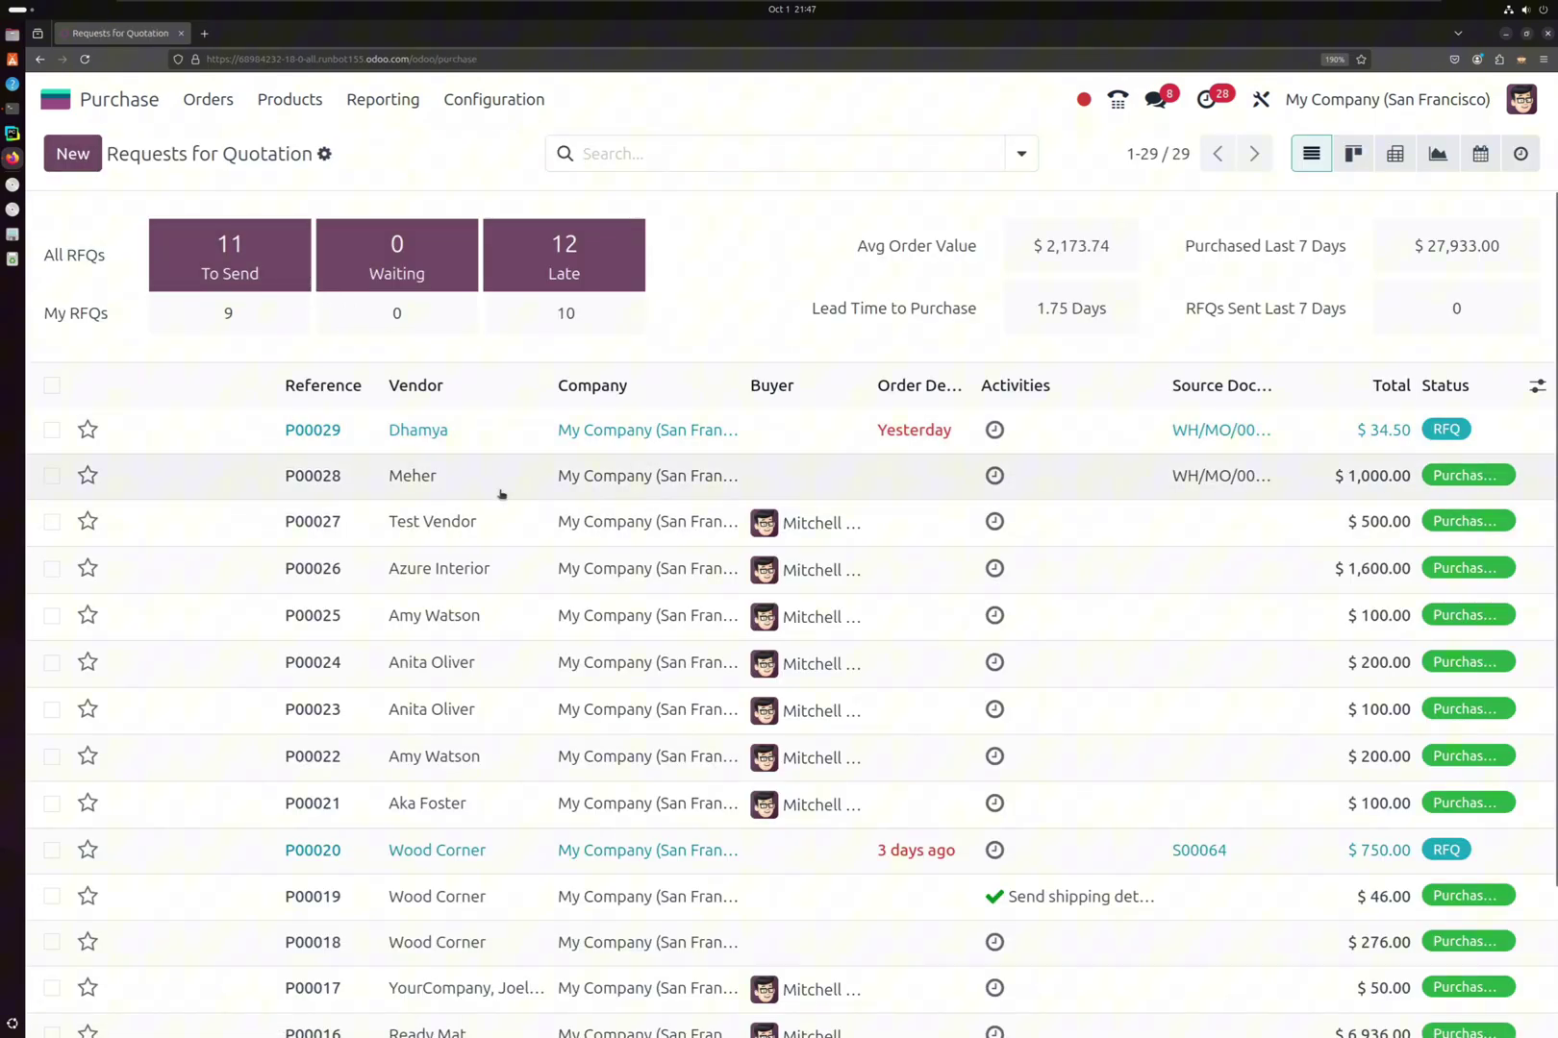
{"action": "left_click", "coordinate": [504, 487]}
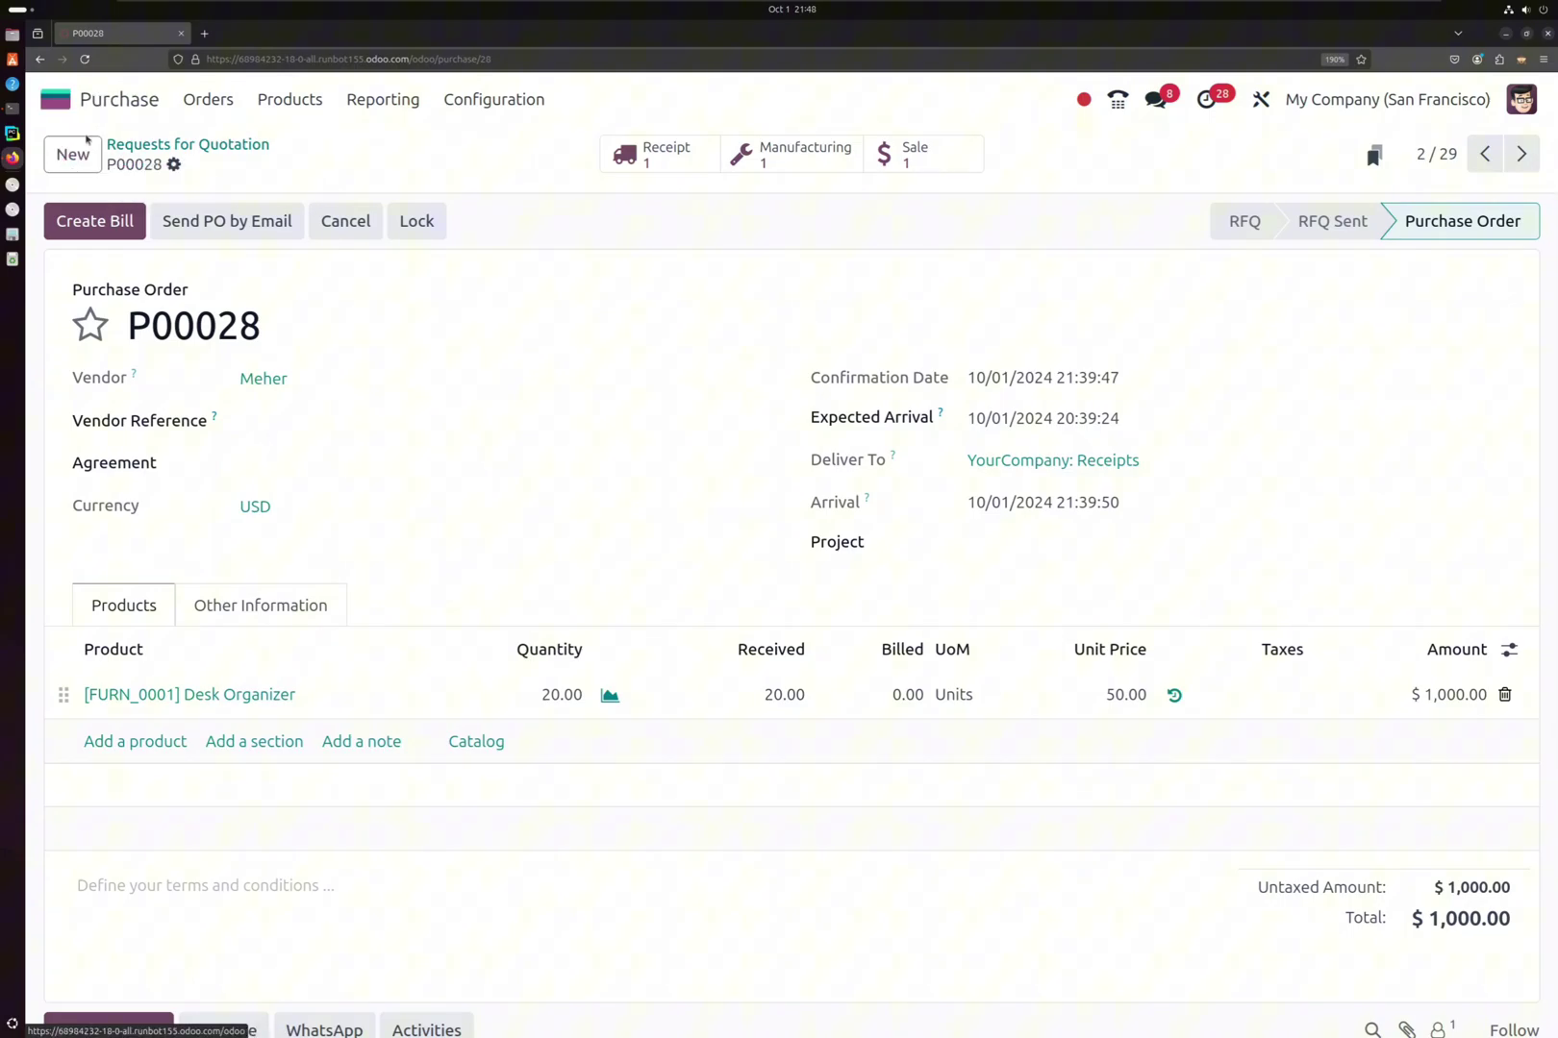
Start a new request for quotation with Test Vendor as the vendor.
{"action": "left_click", "coordinate": [80, 165]}
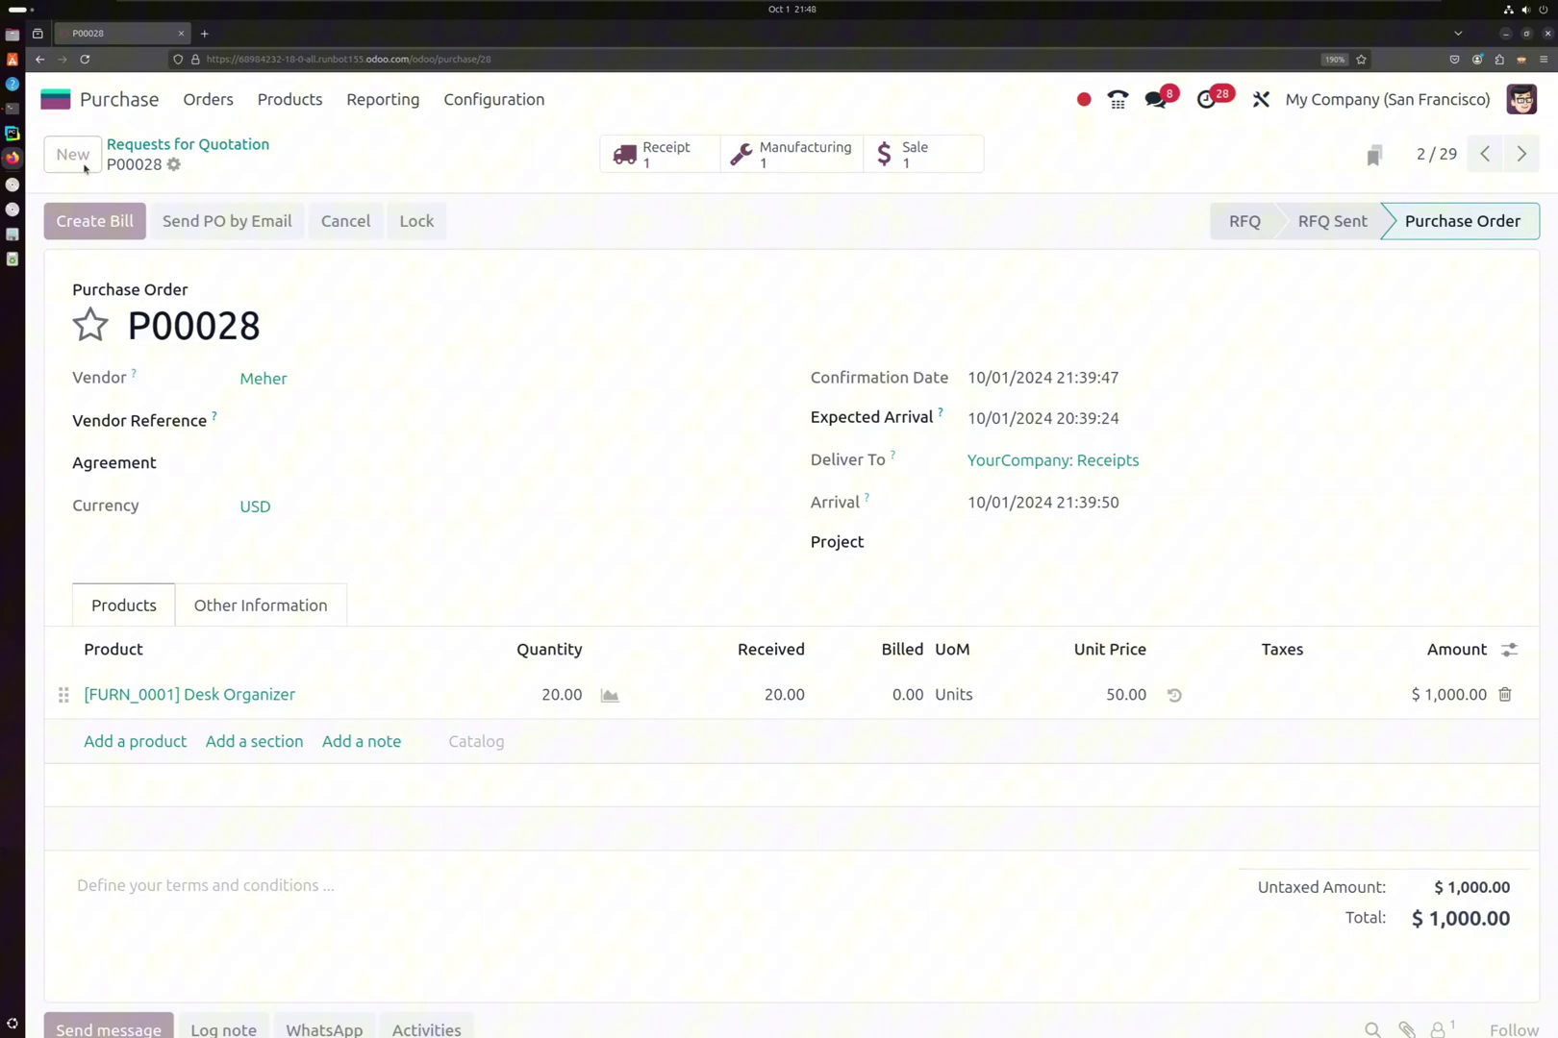
{"action": "left_click", "coordinate": [384, 376]}
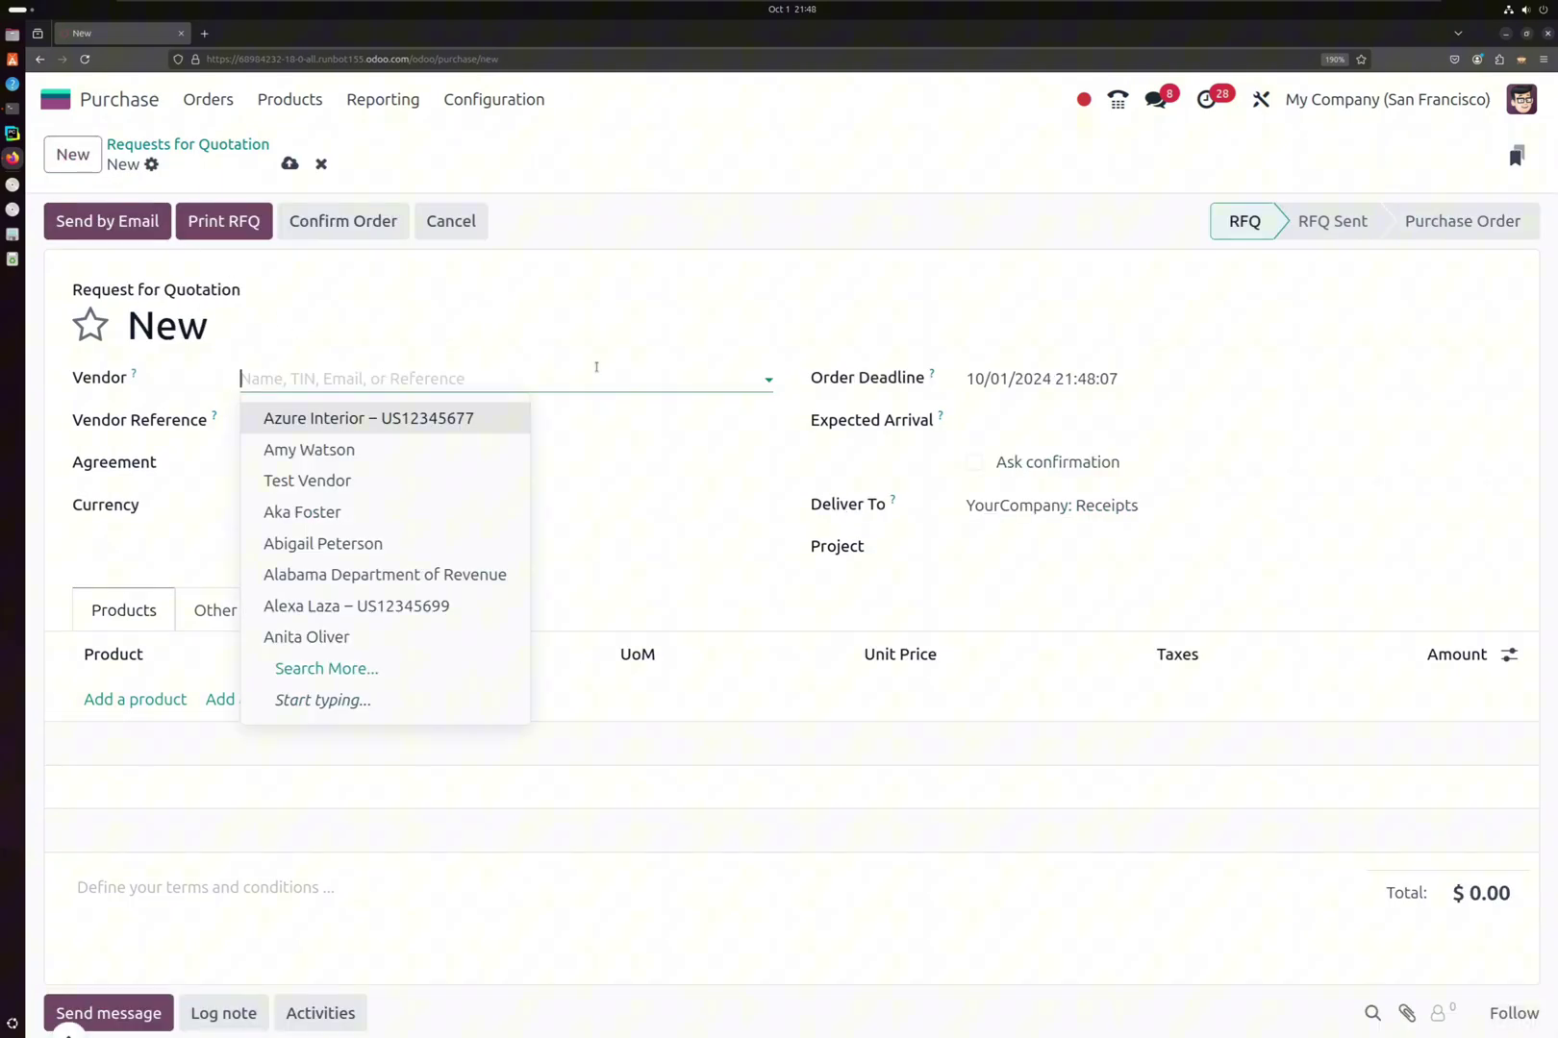
{"action": "left_click", "coordinate": [402, 482]}
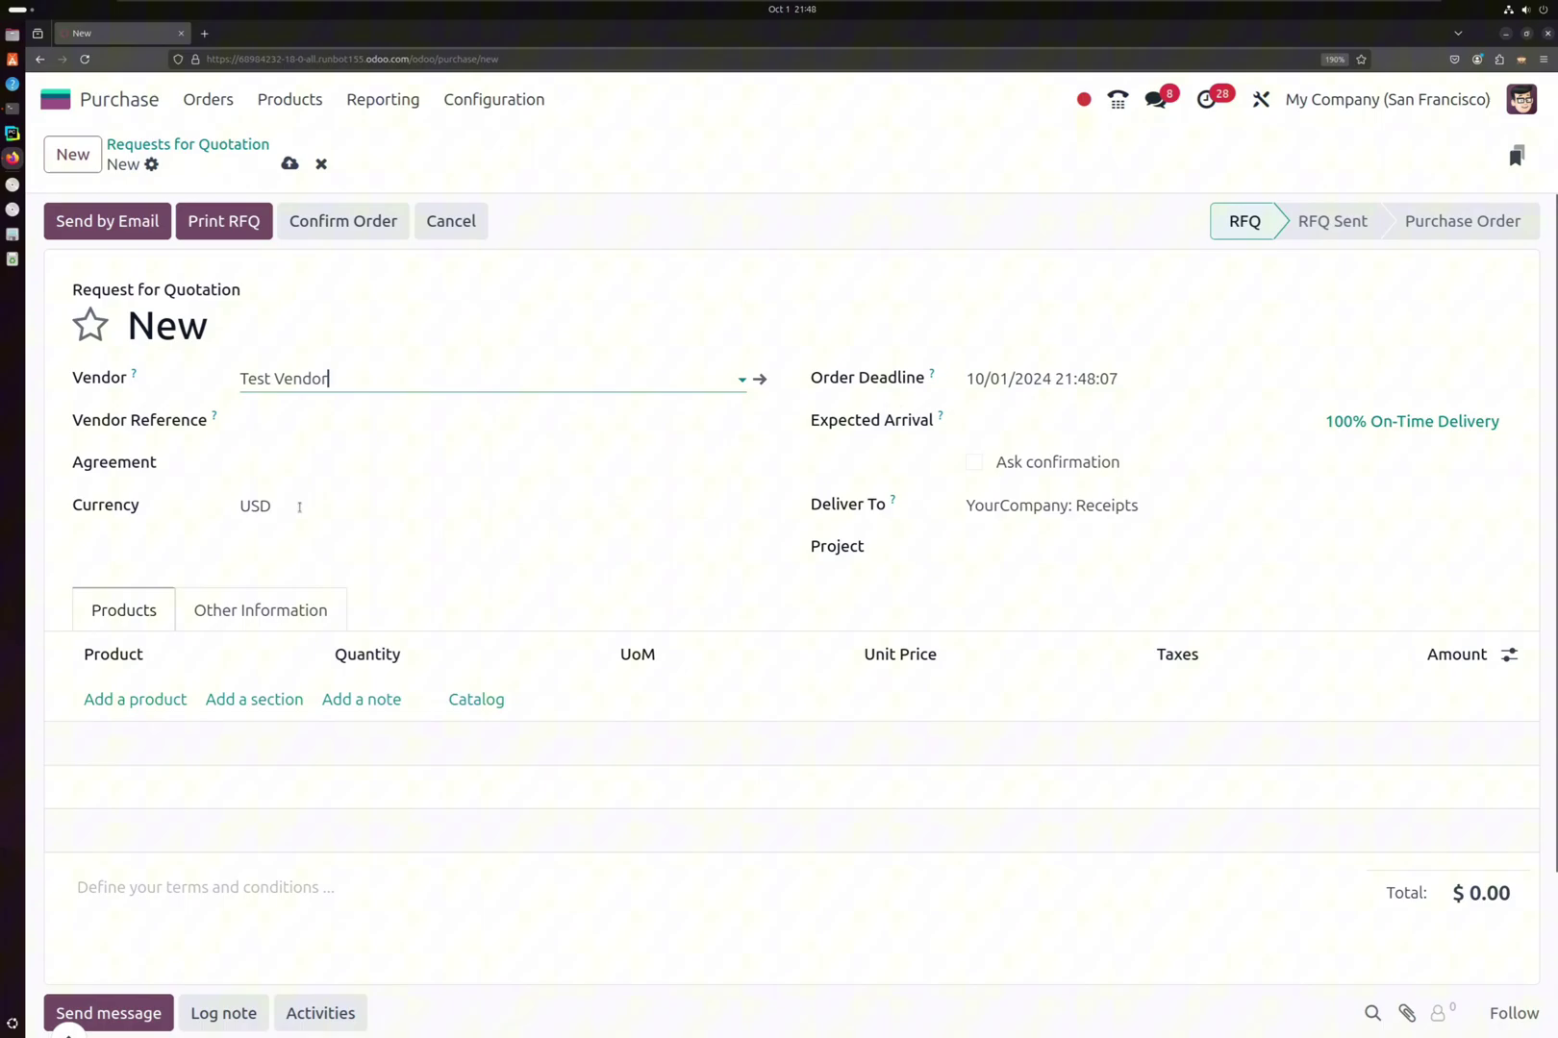
Add Acoustic Bloc Screens with 3 Wood and 3 White variants, $600 total, and save P00030.
{"action": "left_click", "coordinate": [129, 700]}
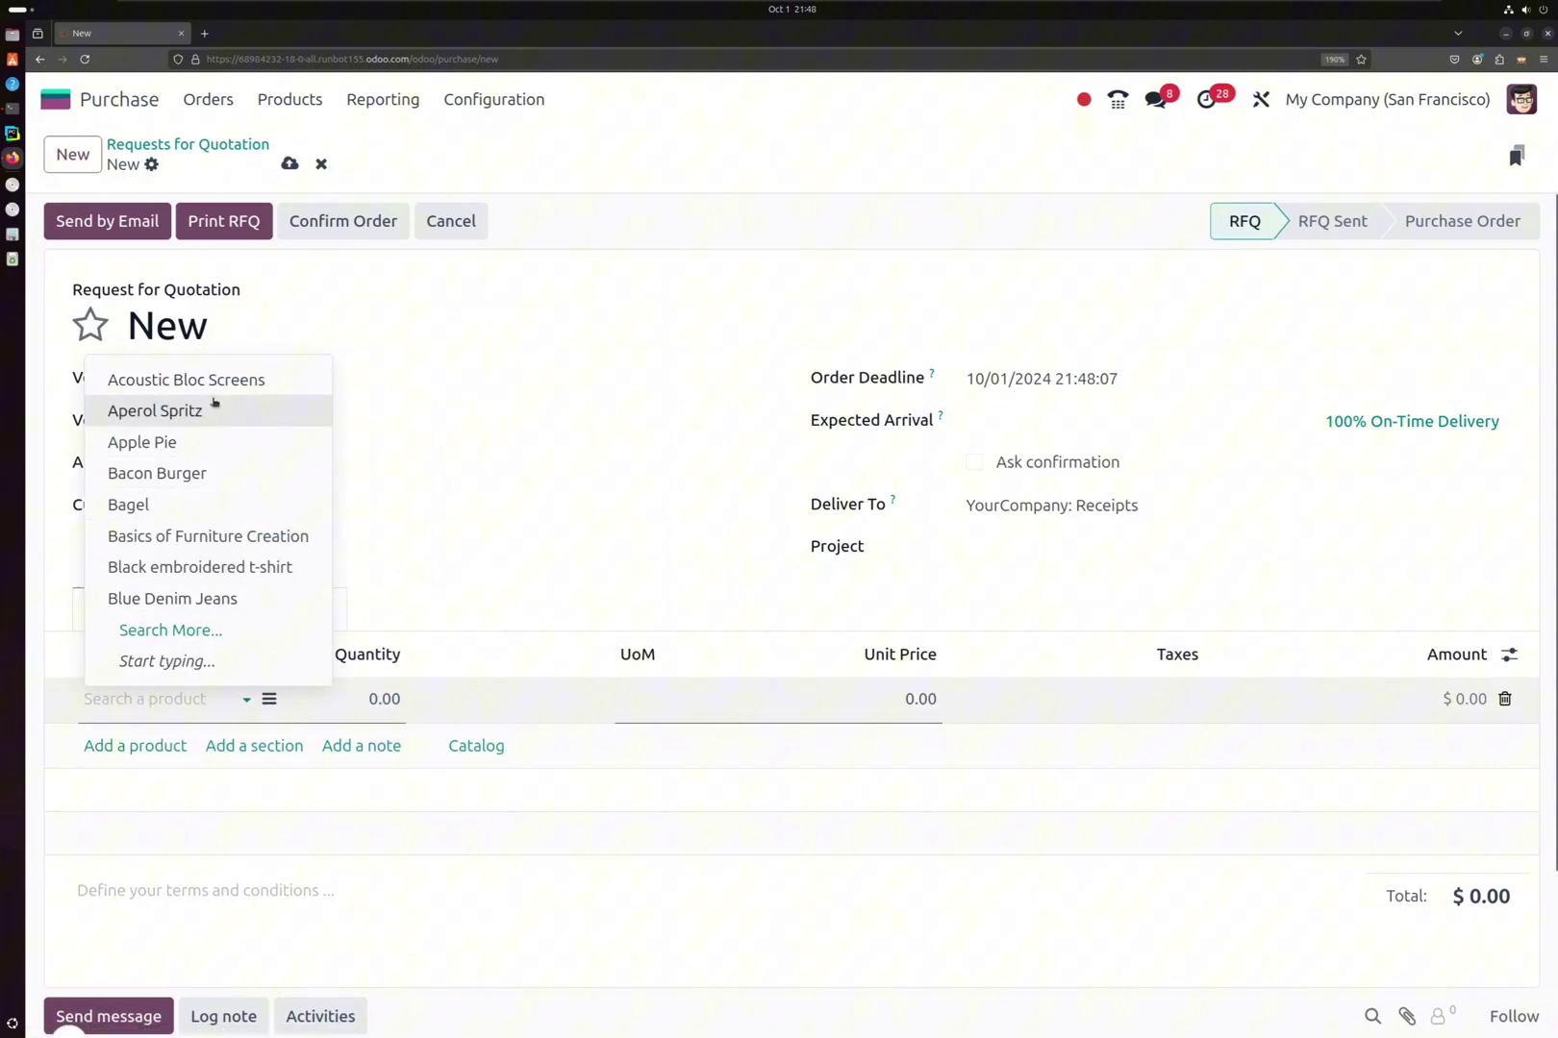
{"action": "left_click", "coordinate": [216, 382]}
{"action": "type", "text": "3"}
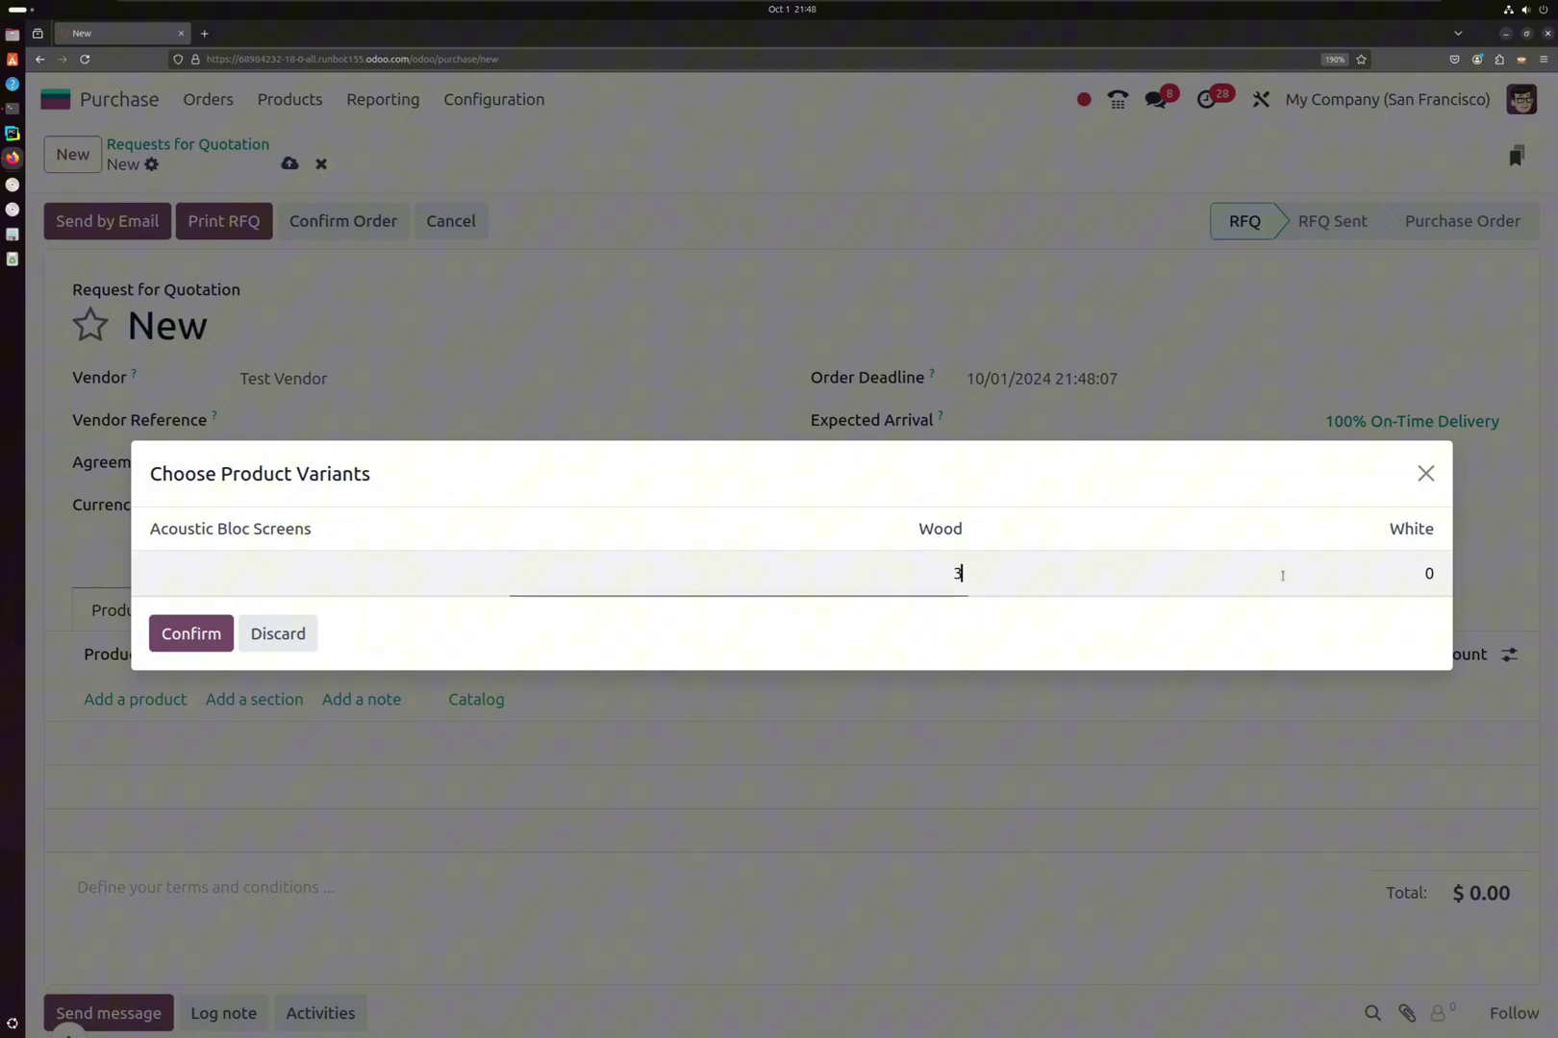
{"action": "left_click", "coordinate": [1343, 583]}
{"action": "type", "text": "3"}
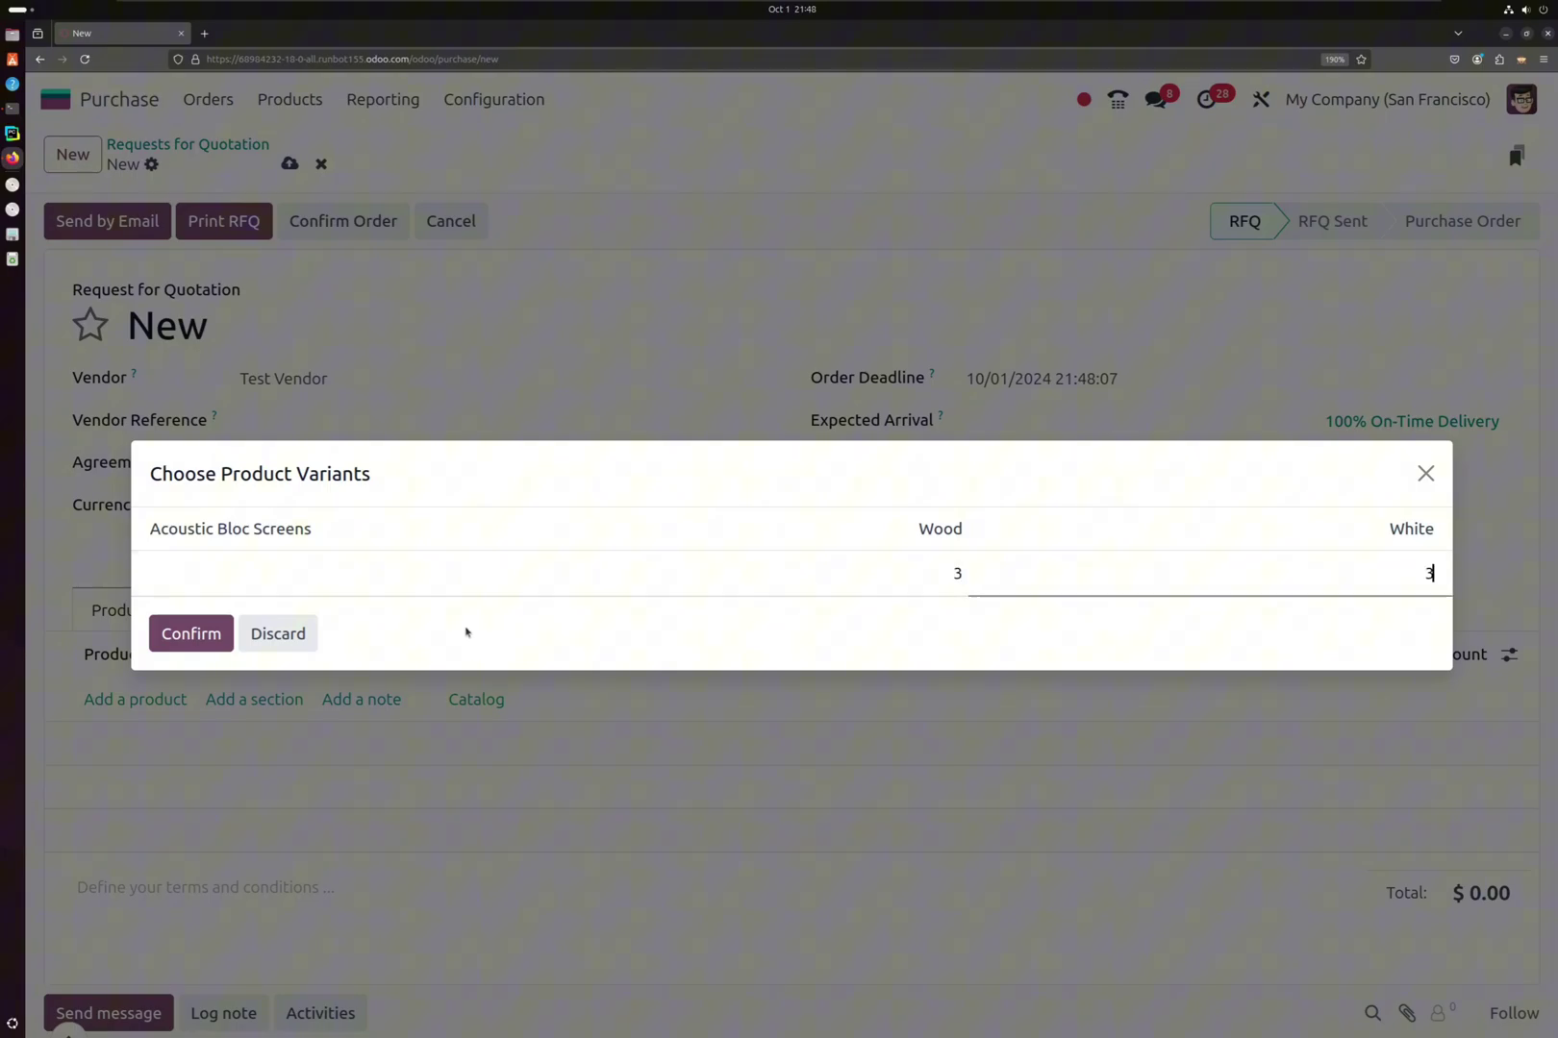
{"action": "left_click", "coordinate": [194, 633]}
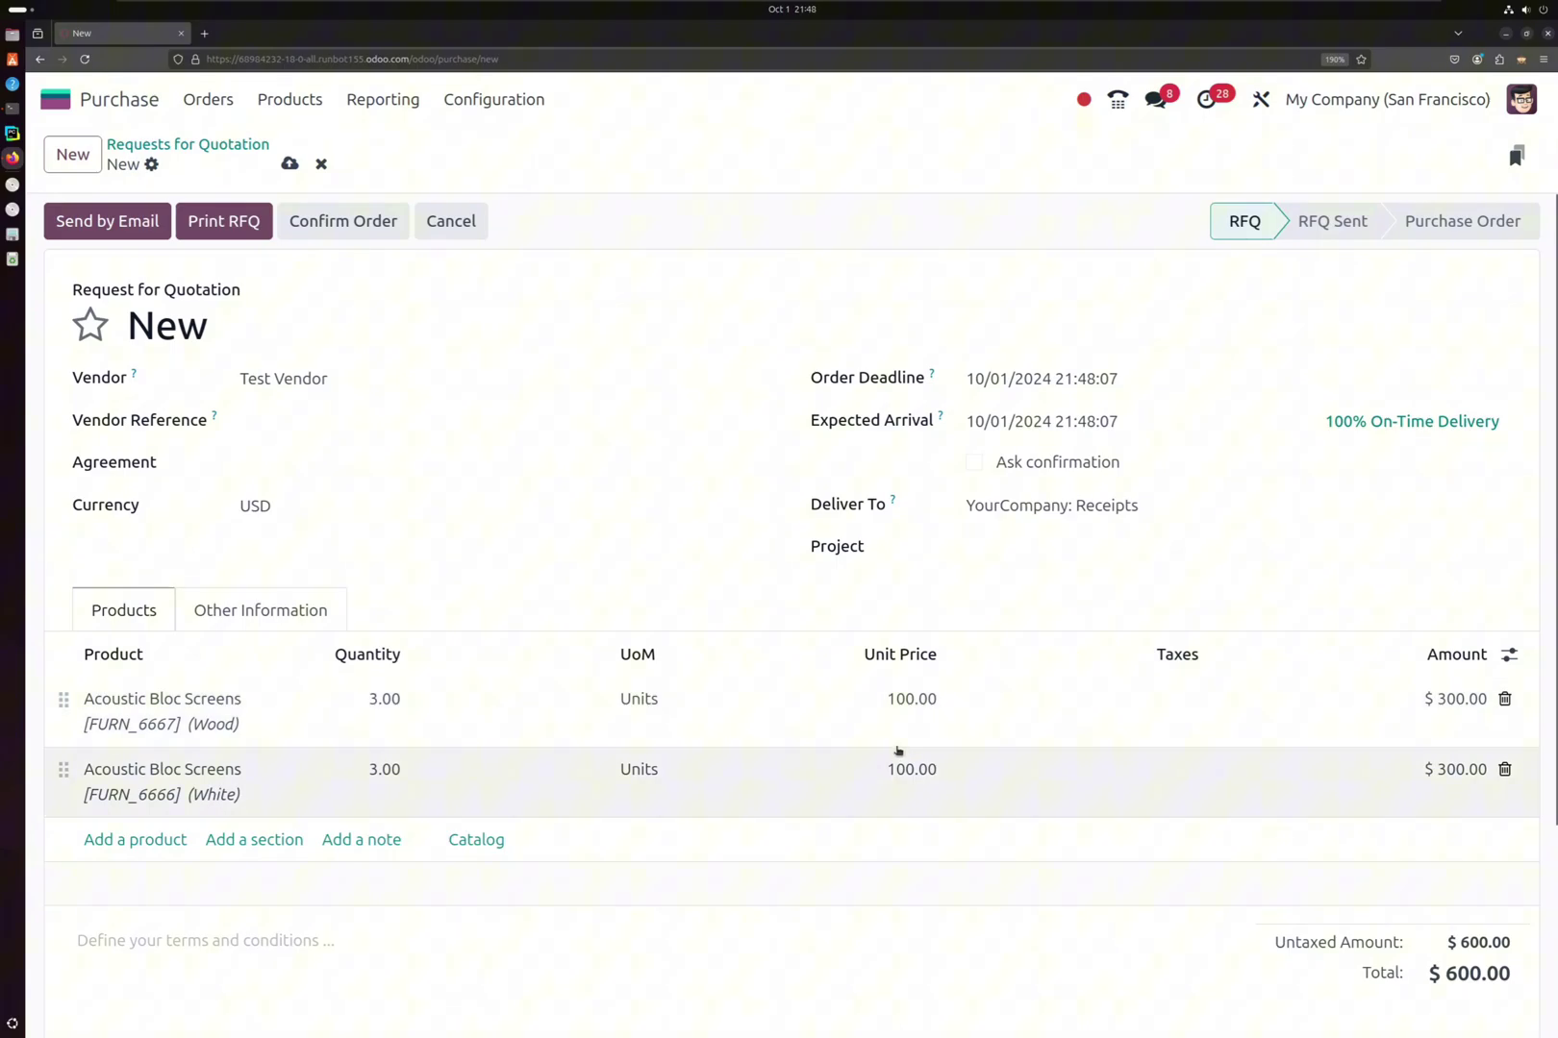
{"action": "left_click_drag", "start_coordinate": [1510, 974], "coordinate": [1456, 974]}
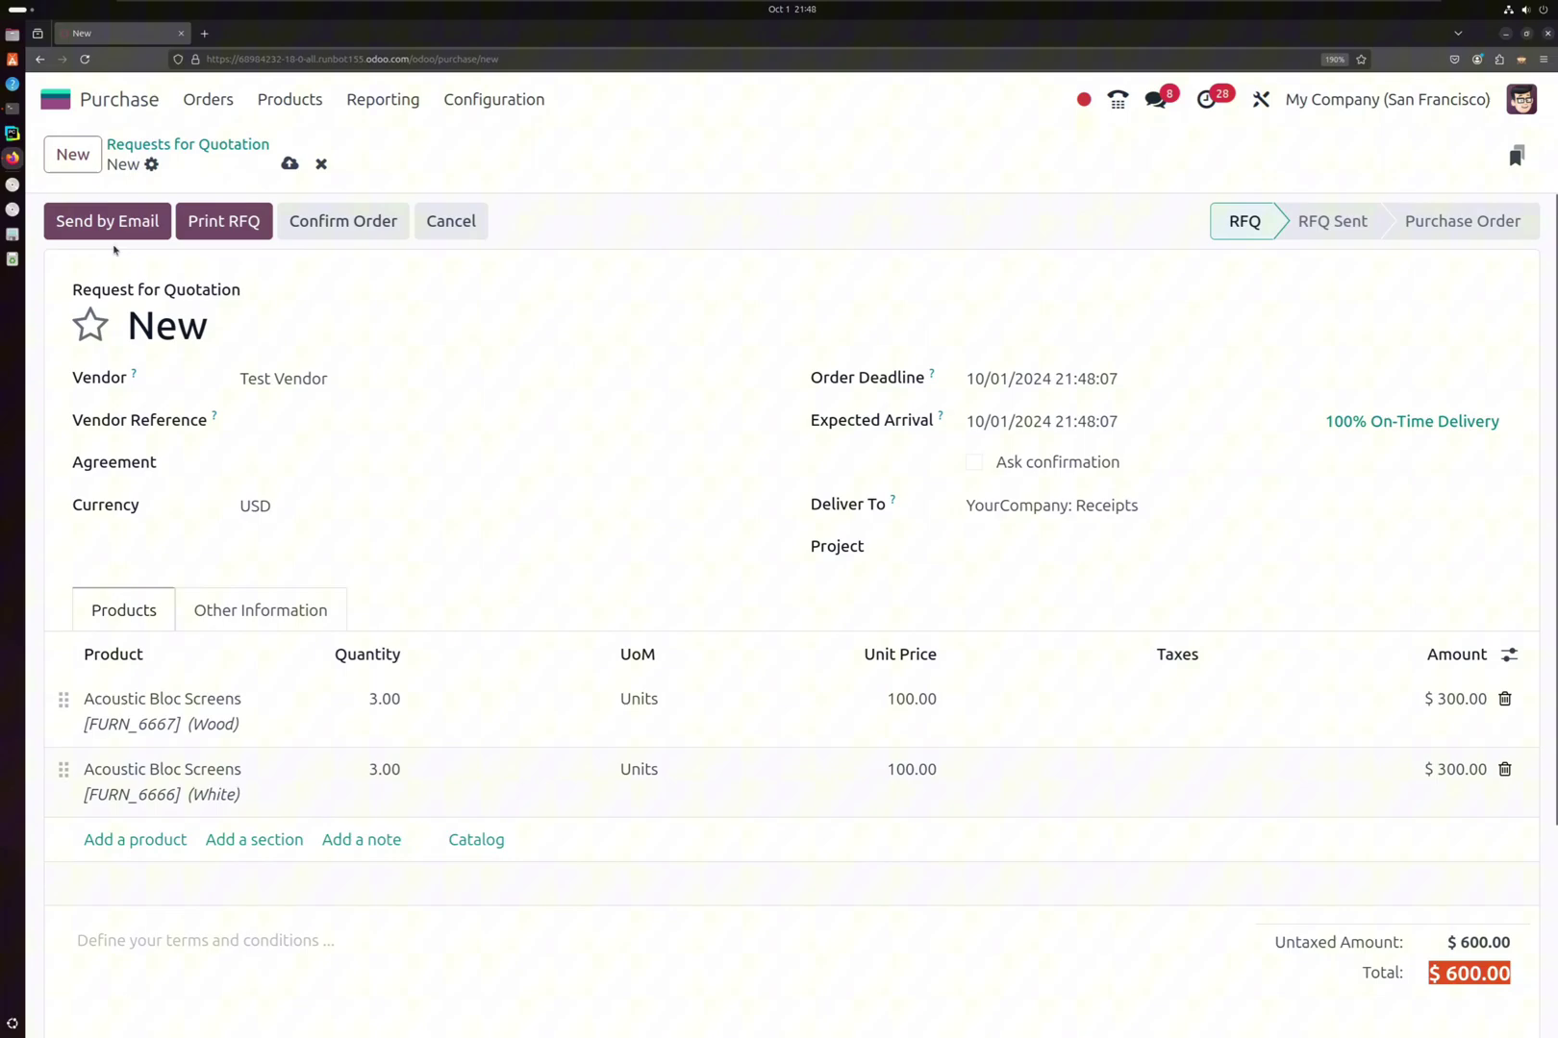
{"action": "left_click", "coordinate": [289, 163]}
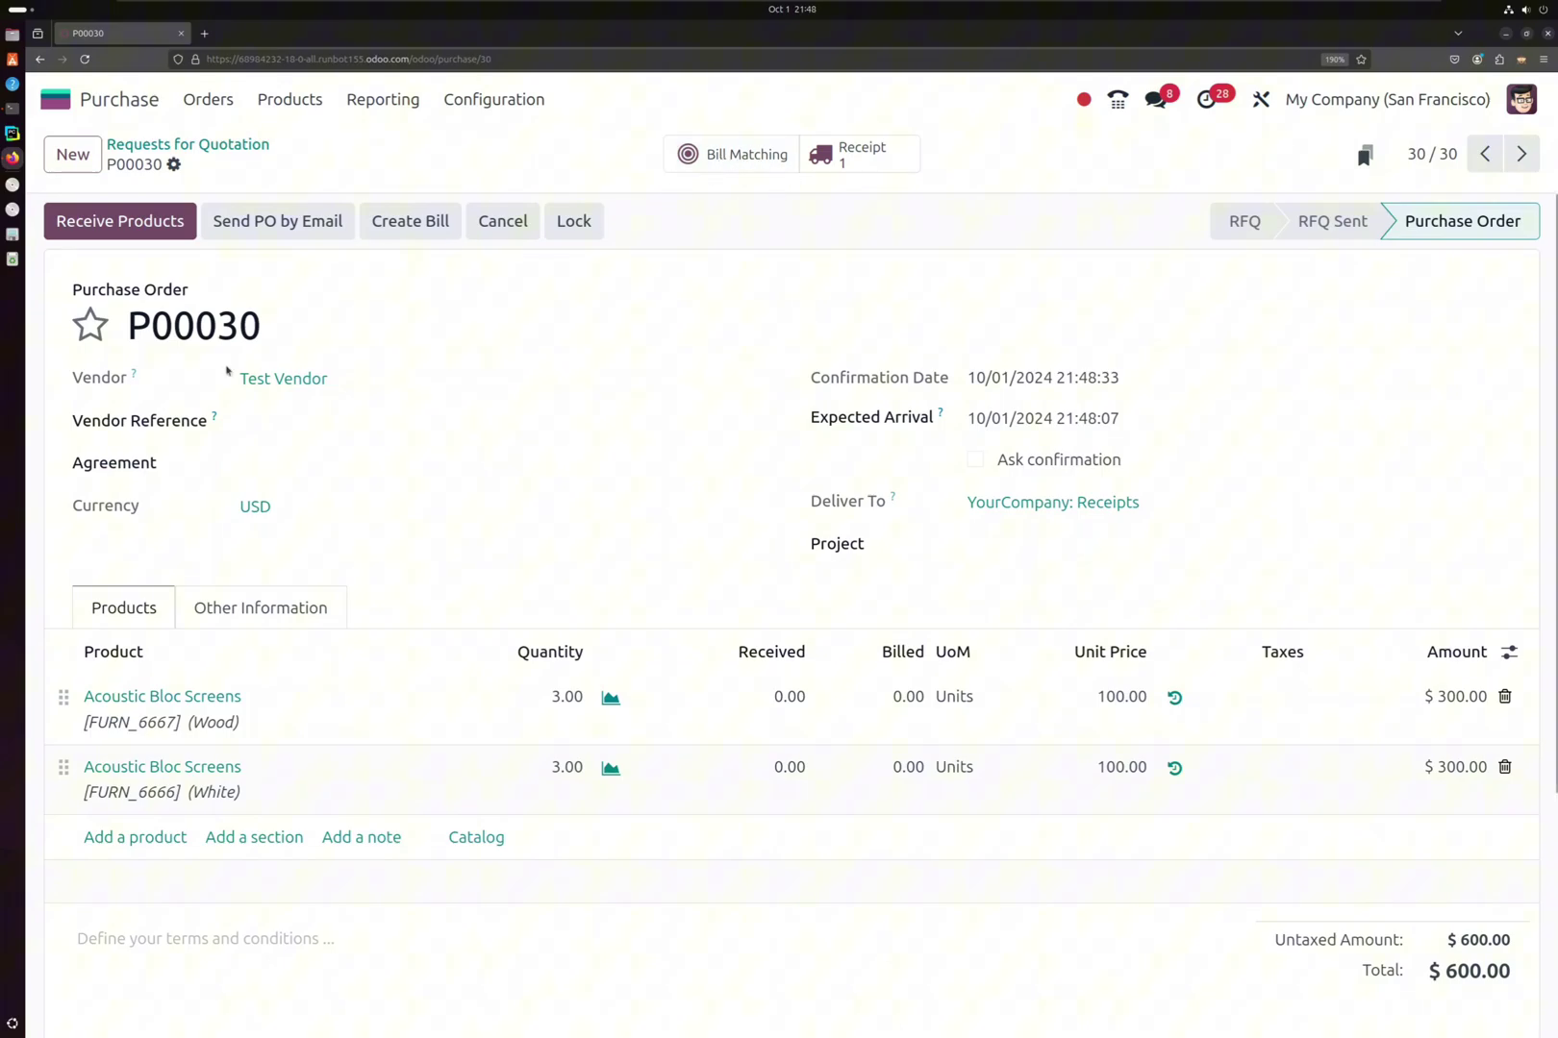
Highlight the order number P00030 on the confirmed purchase order.
{"action": "double_click", "coordinate": [197, 325]}
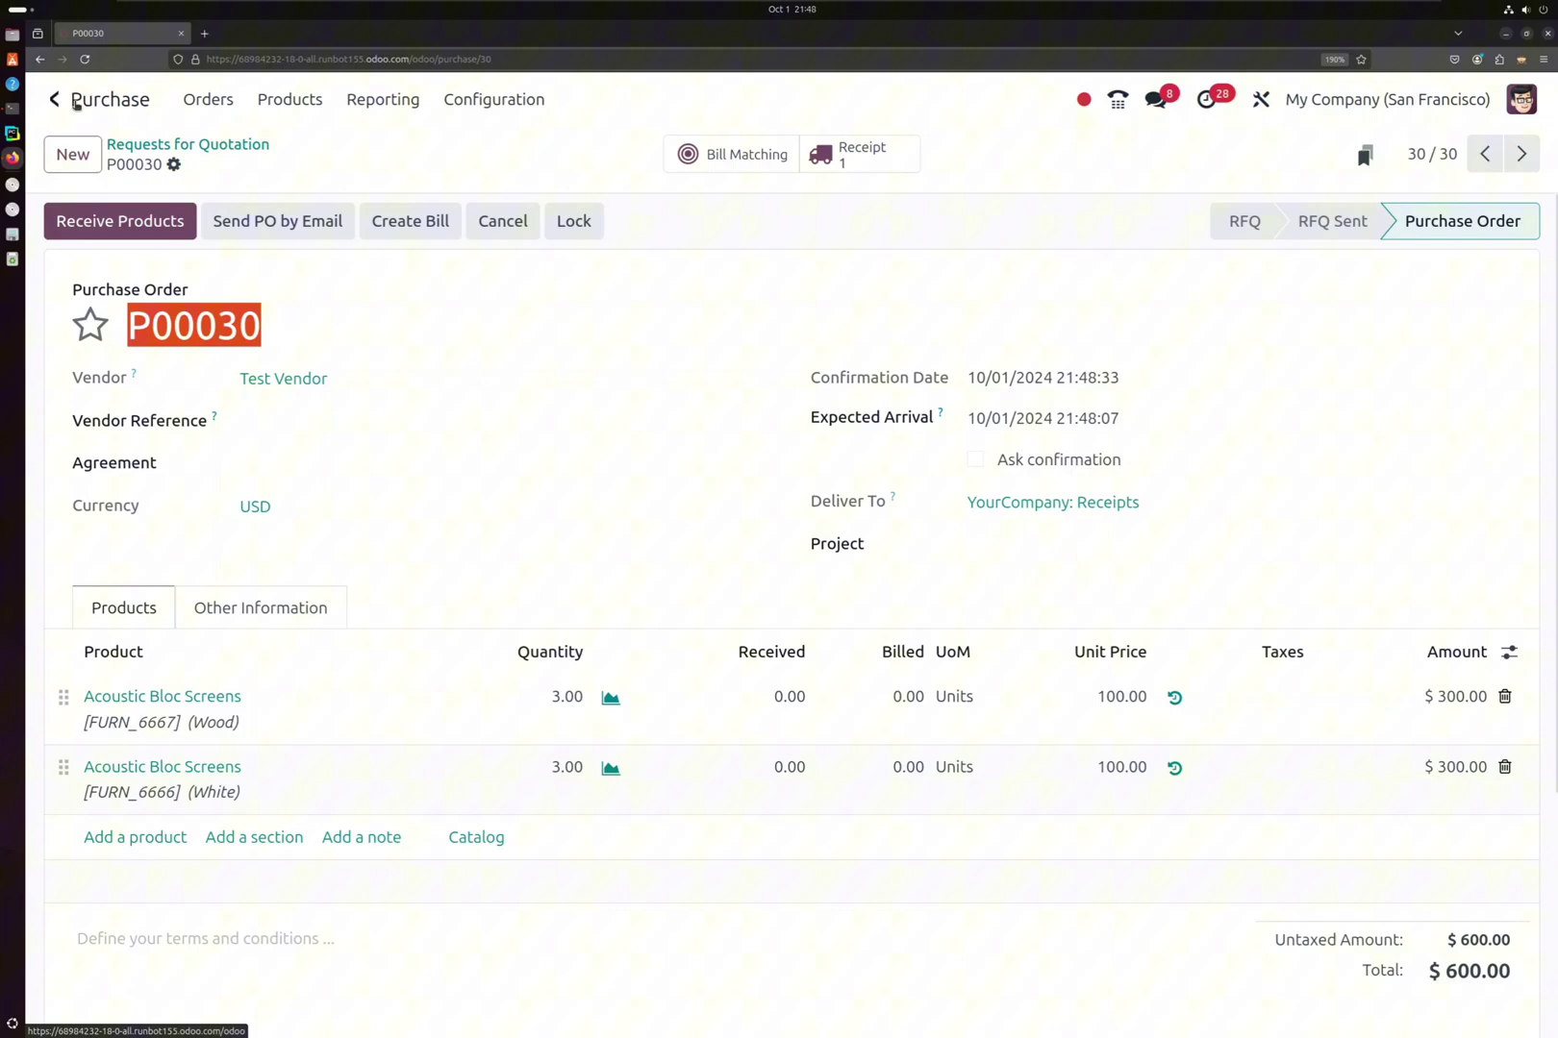
Start a new vendor bill in Accounting with Test Vendor as the vendor.
{"action": "left_click", "coordinate": [75, 106]}
{"action": "left_click", "coordinate": [1056, 557]}
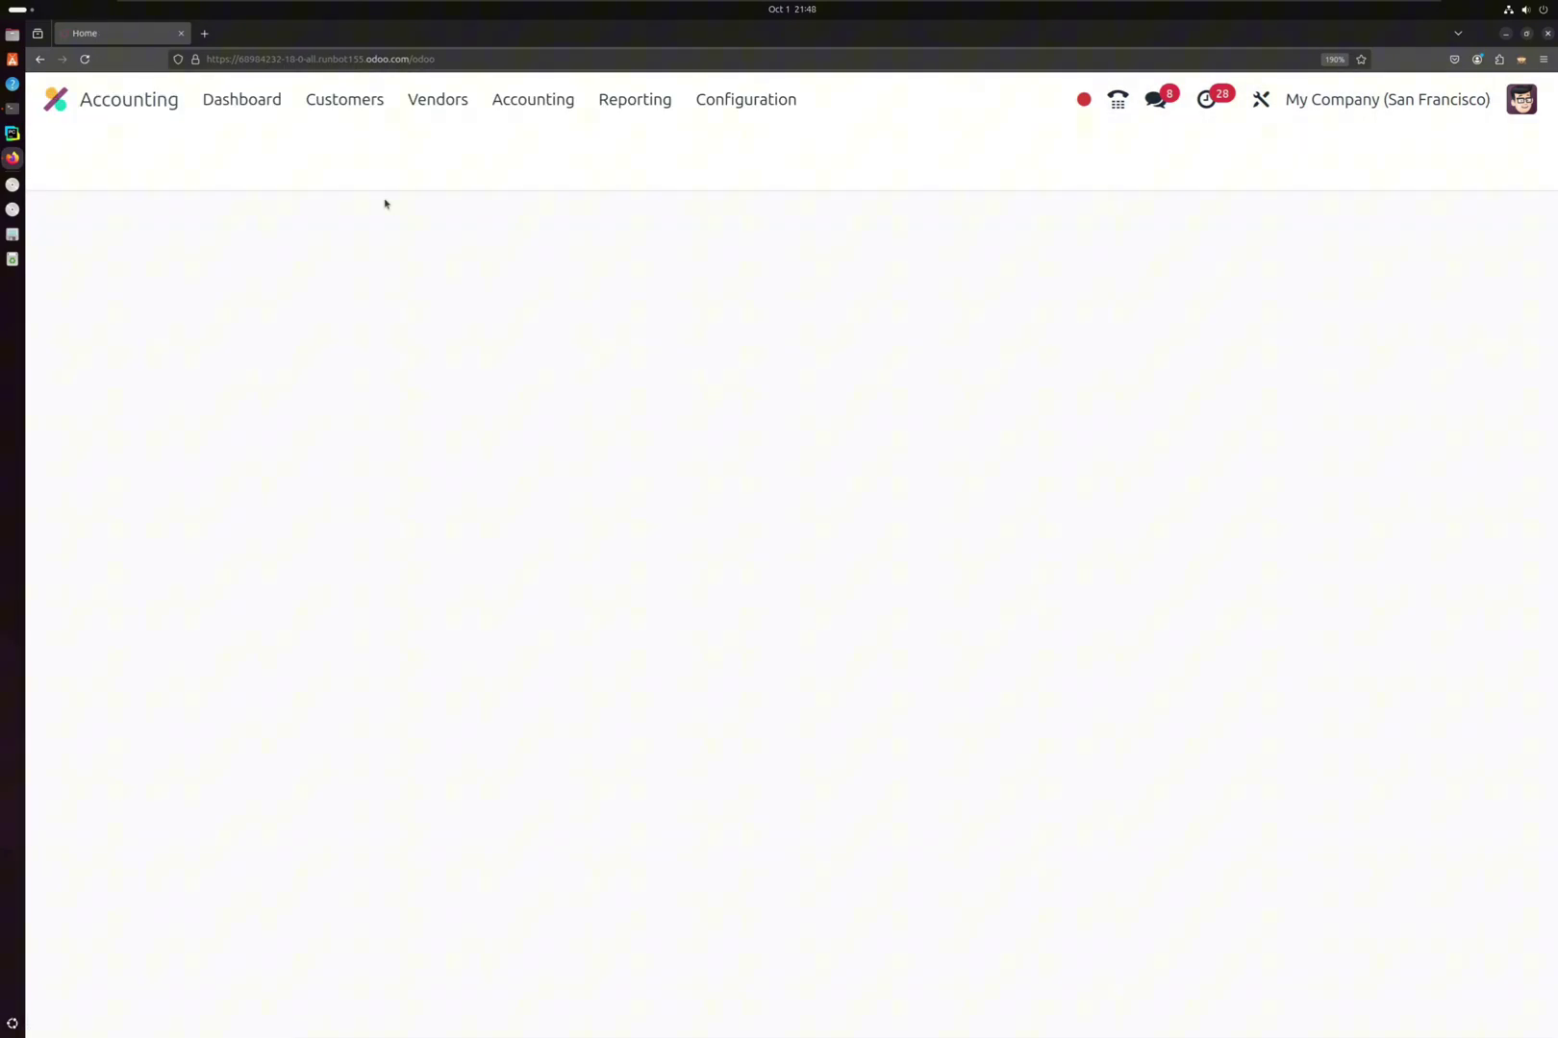
{"action": "left_click", "coordinate": [432, 107]}
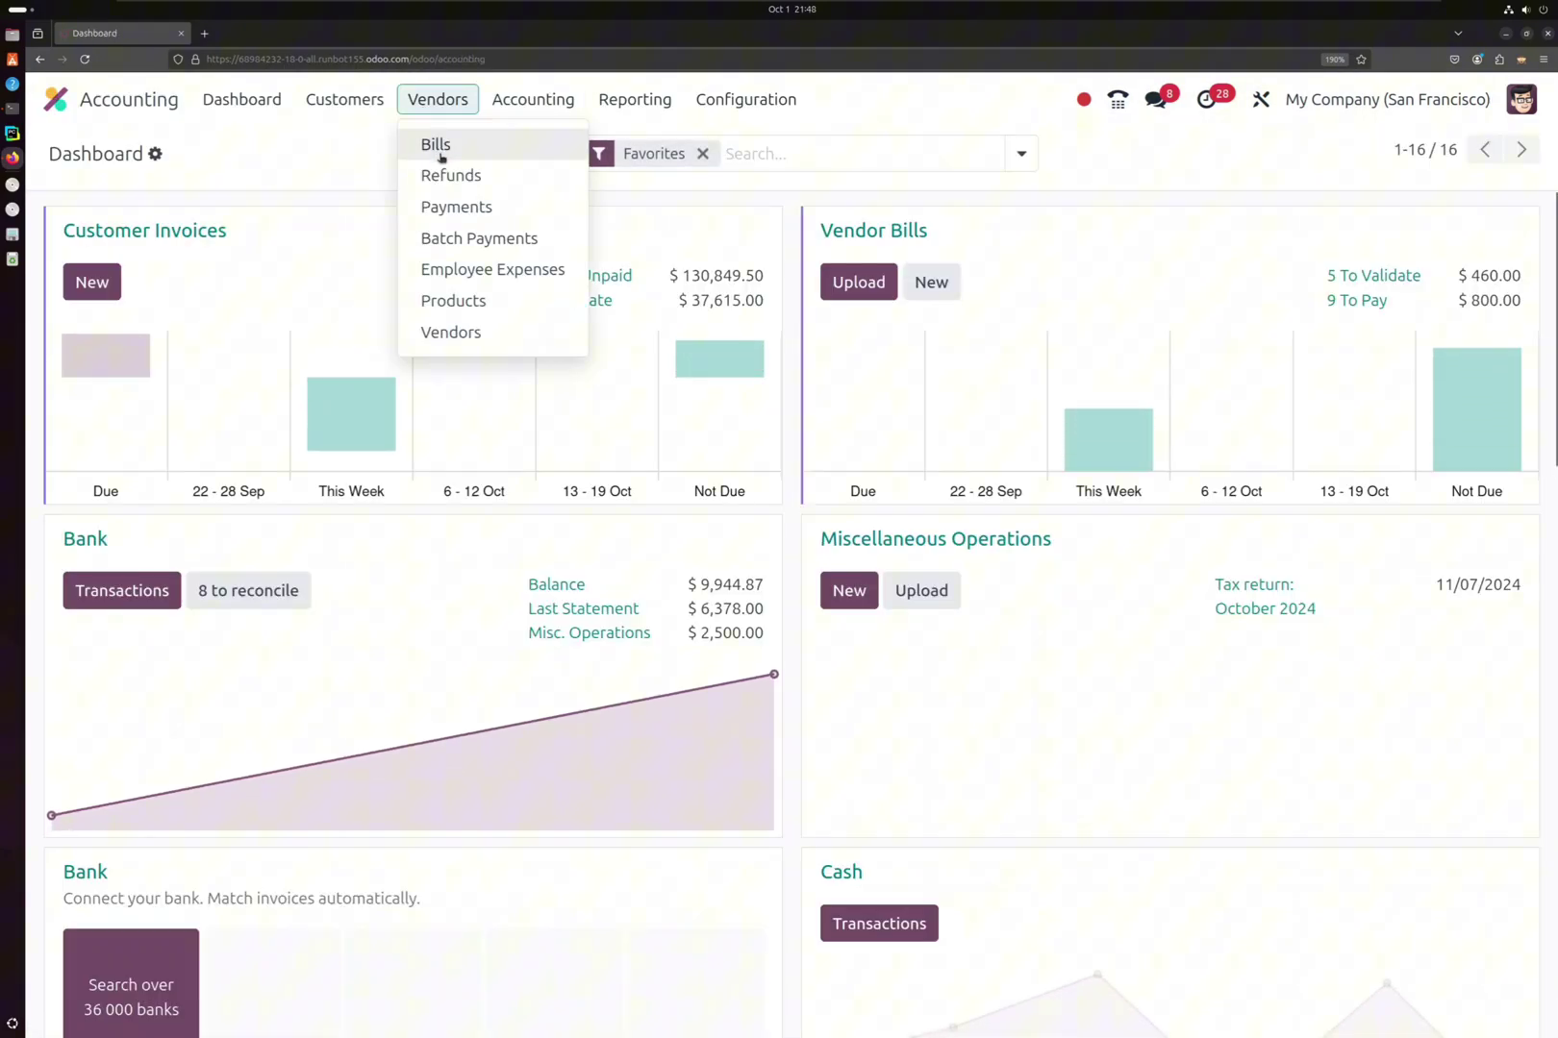
{"action": "left_click", "coordinate": [436, 144]}
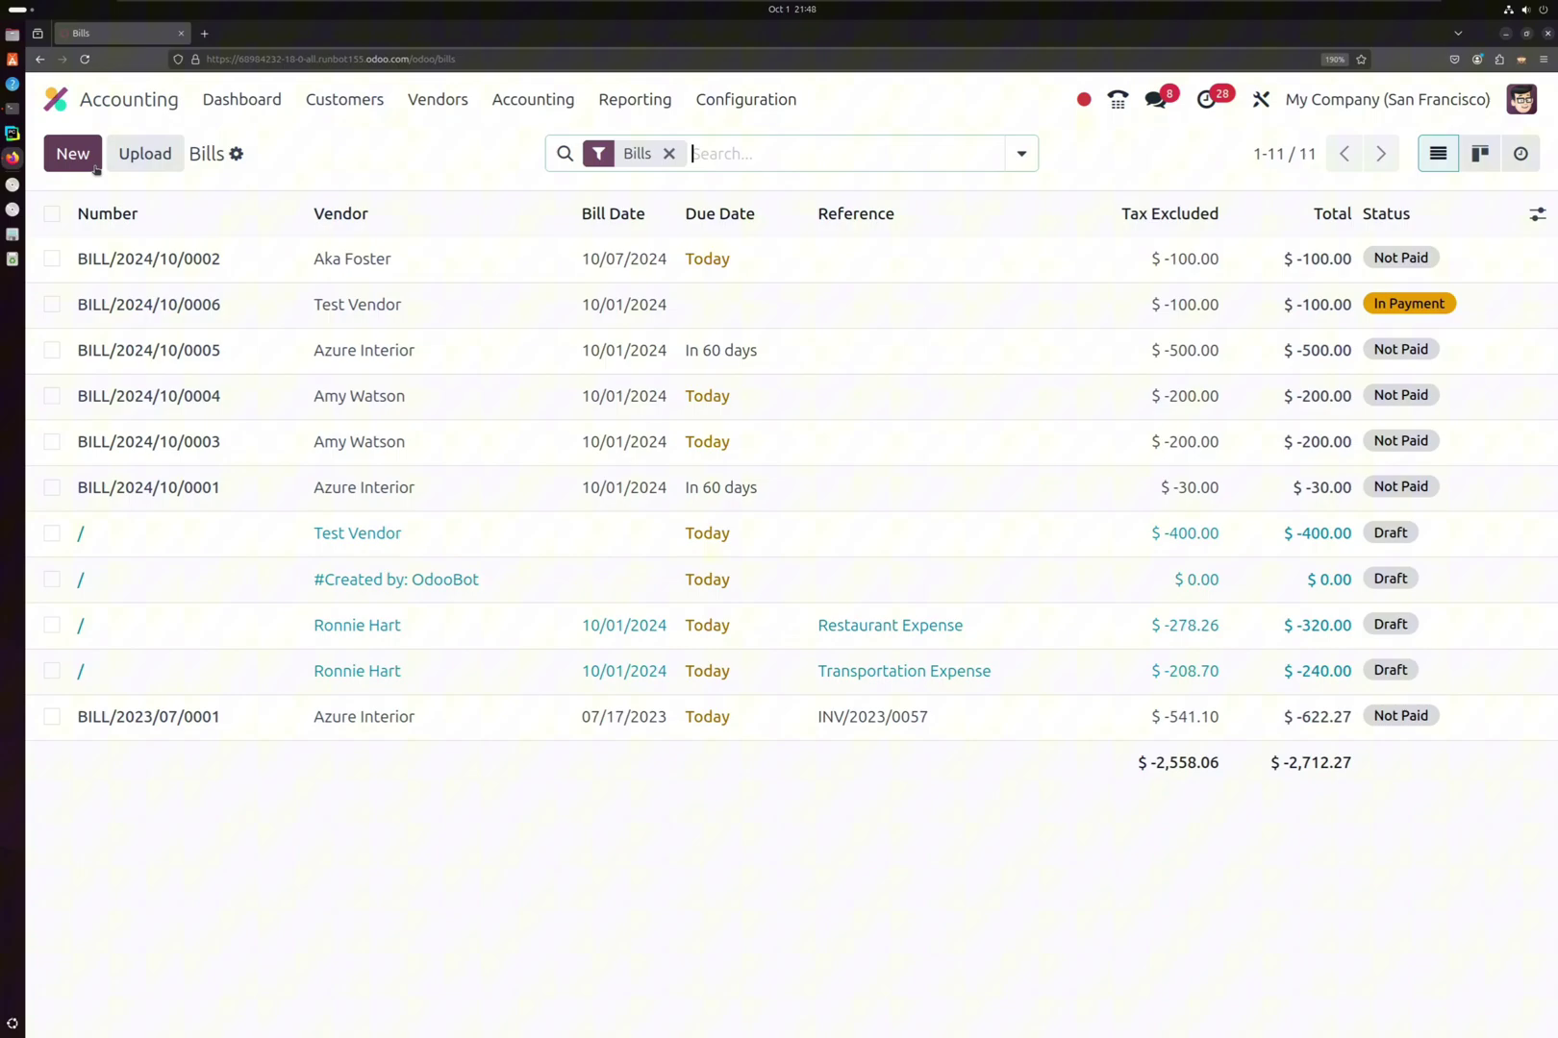
{"action": "left_click", "coordinate": [73, 155]}
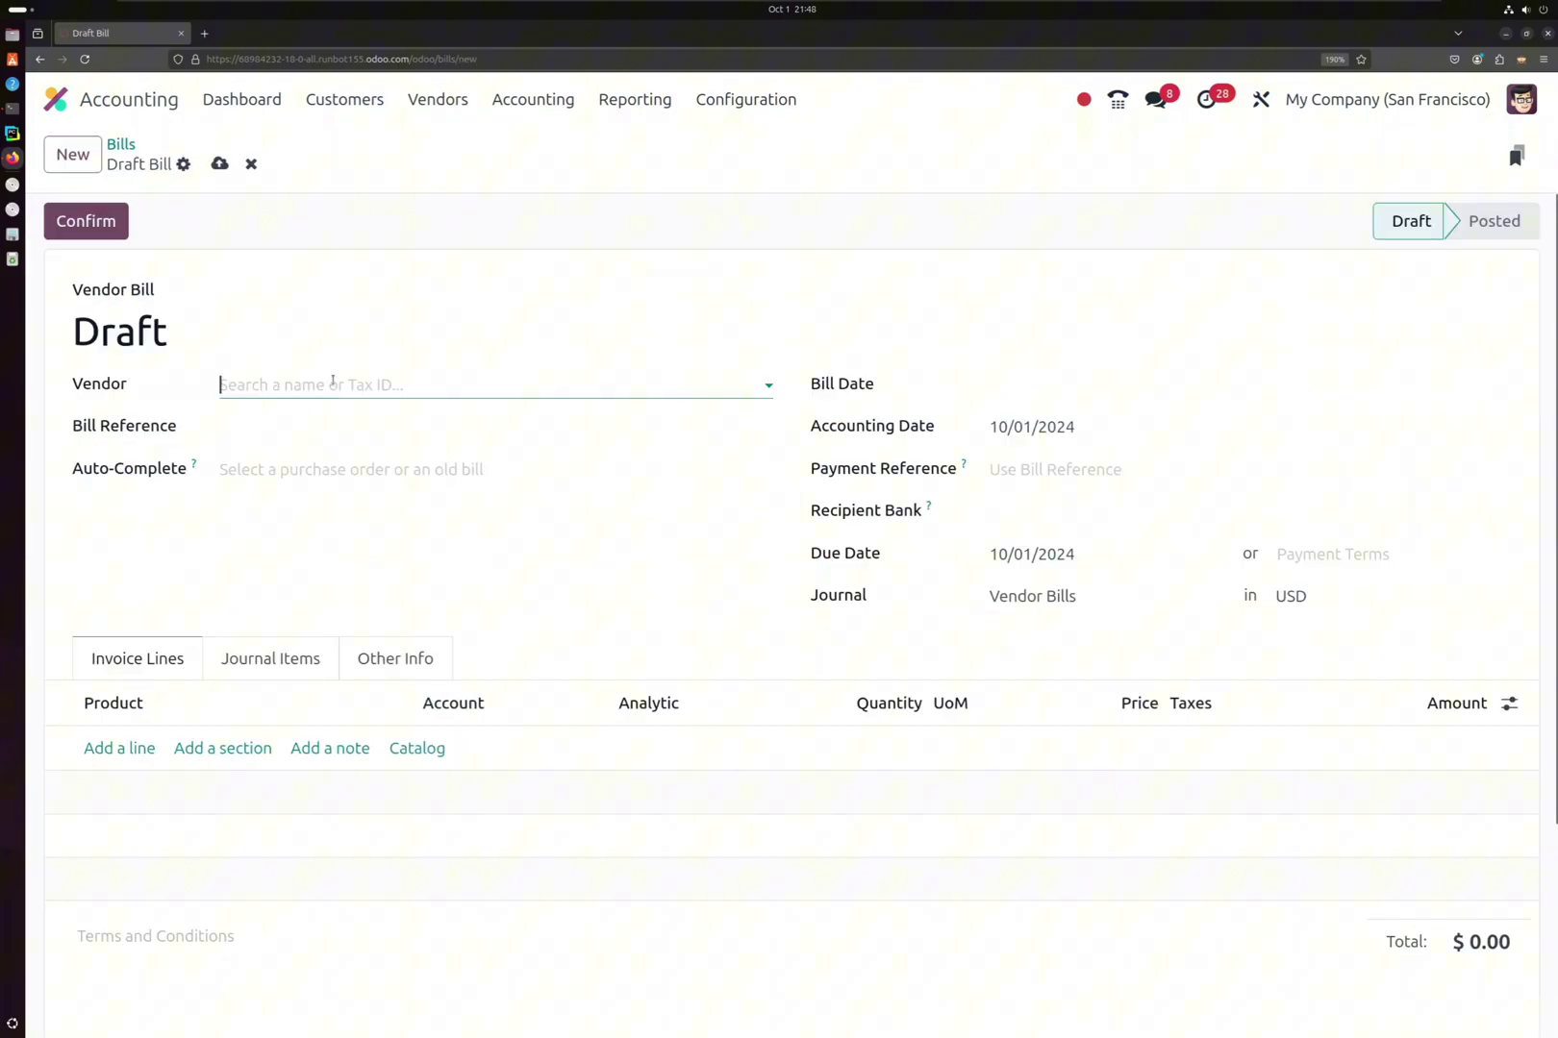
{"action": "type", "text": "test"}
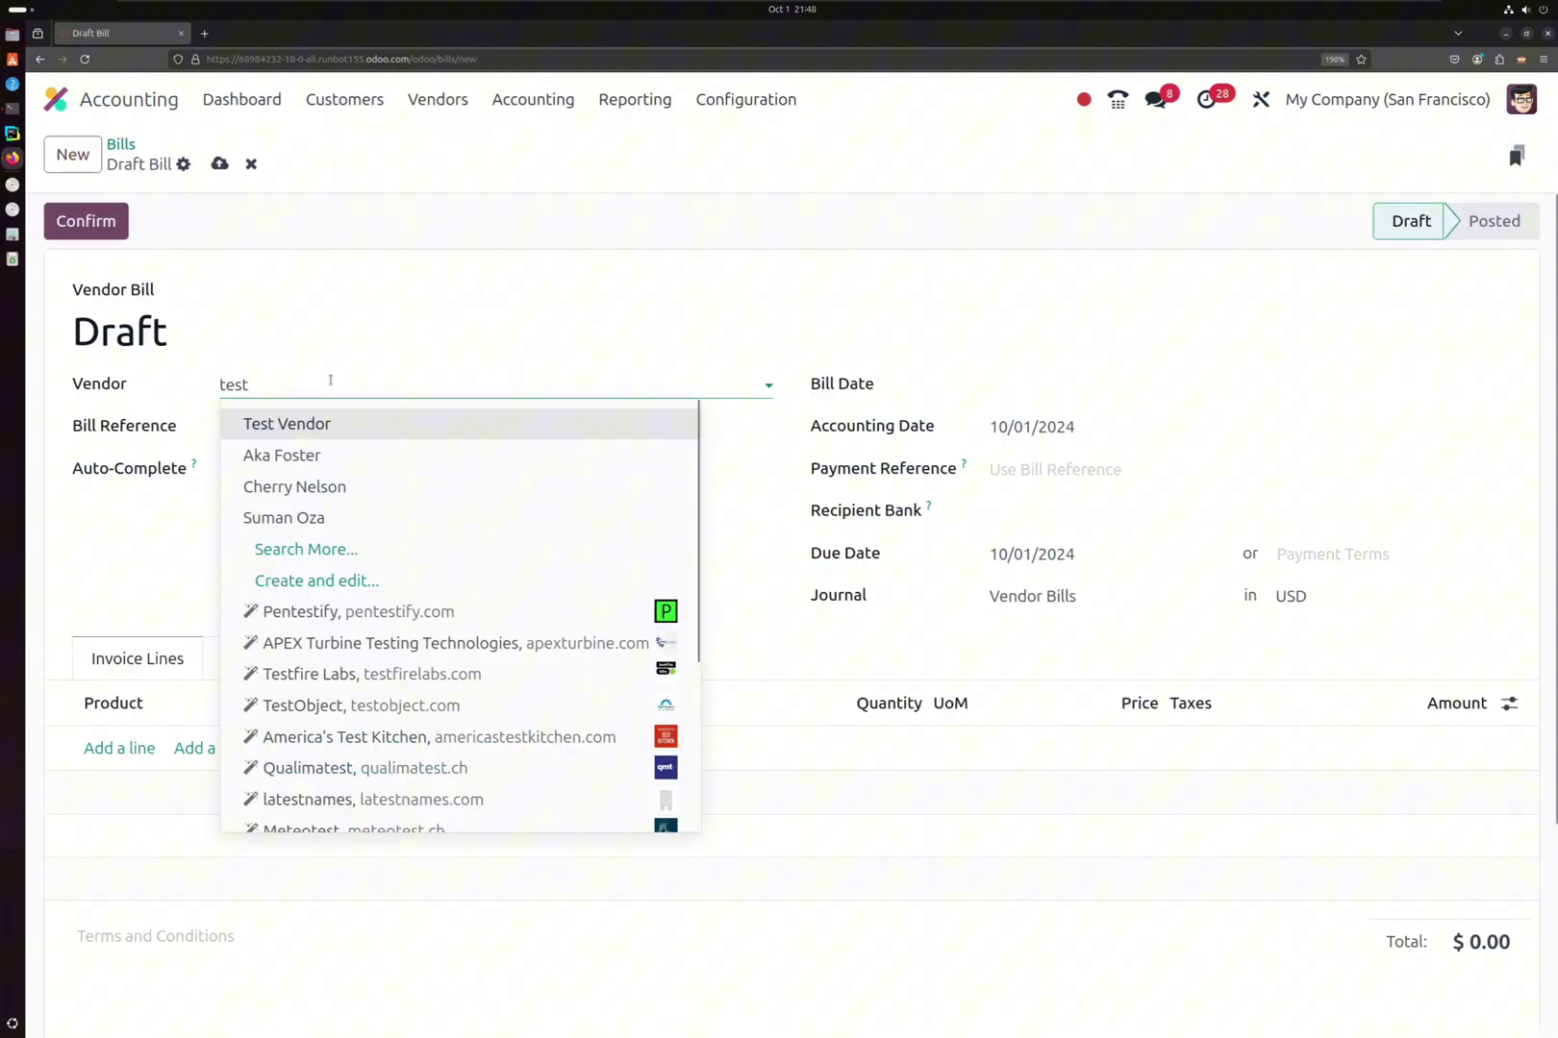
{"action": "left_click", "coordinate": [307, 429]}
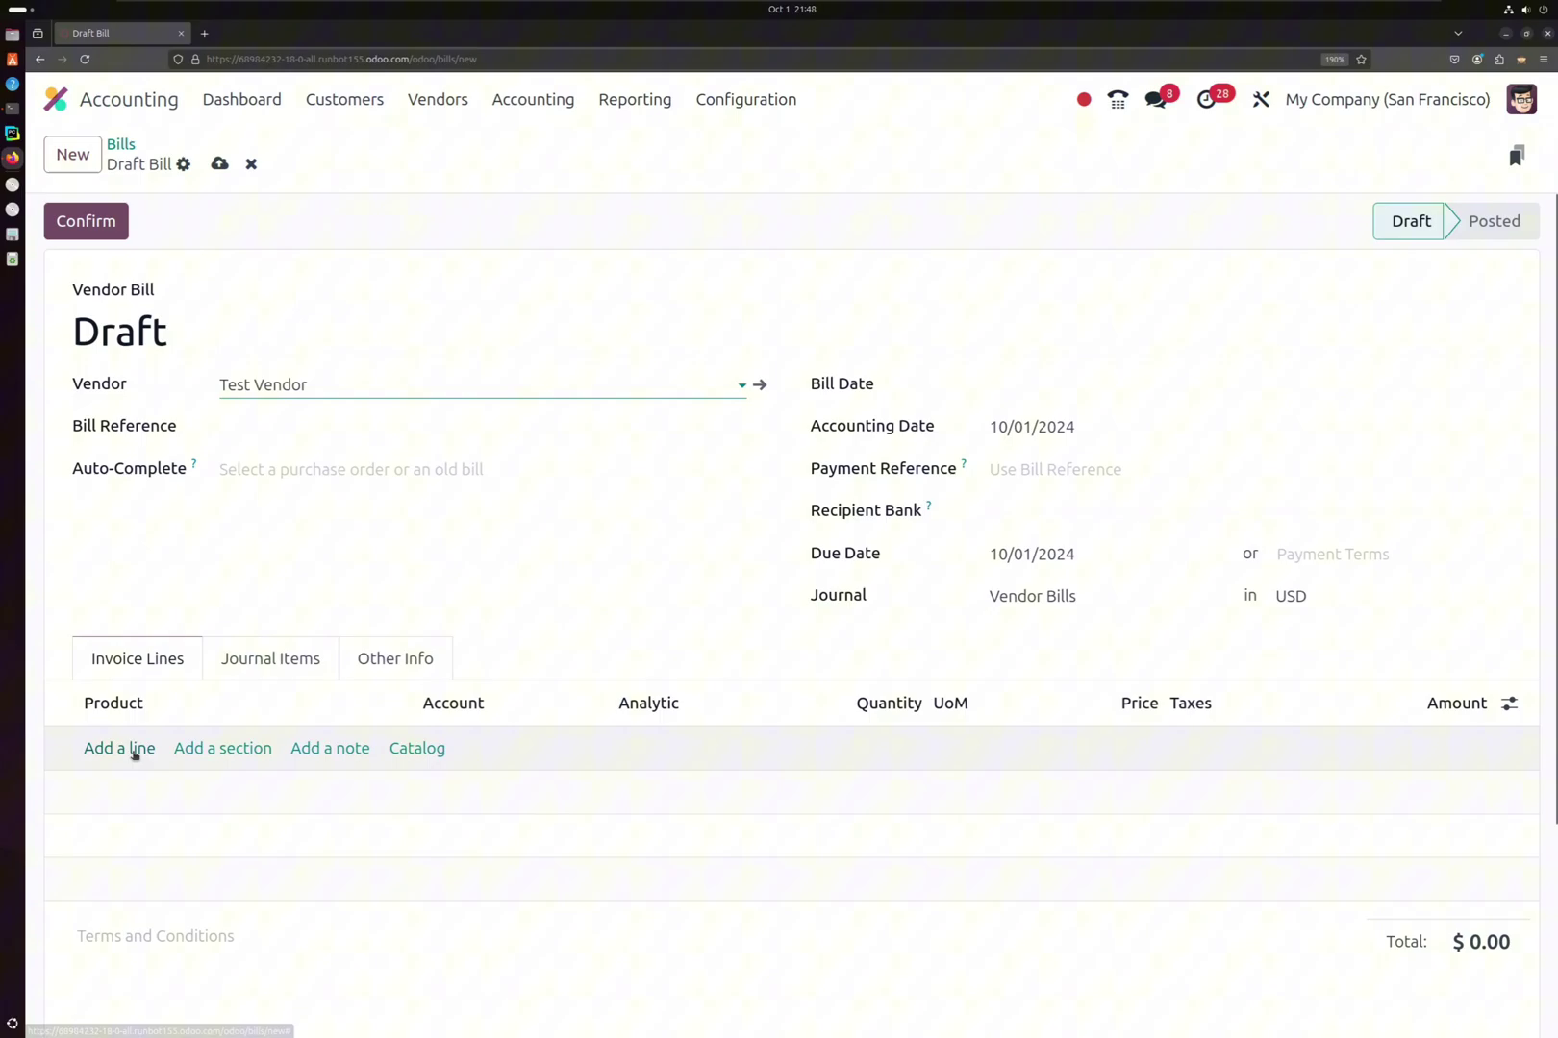
Add a bill line described 'Payment for P00030' priced at 50.
{"action": "left_click", "coordinate": [133, 749]}
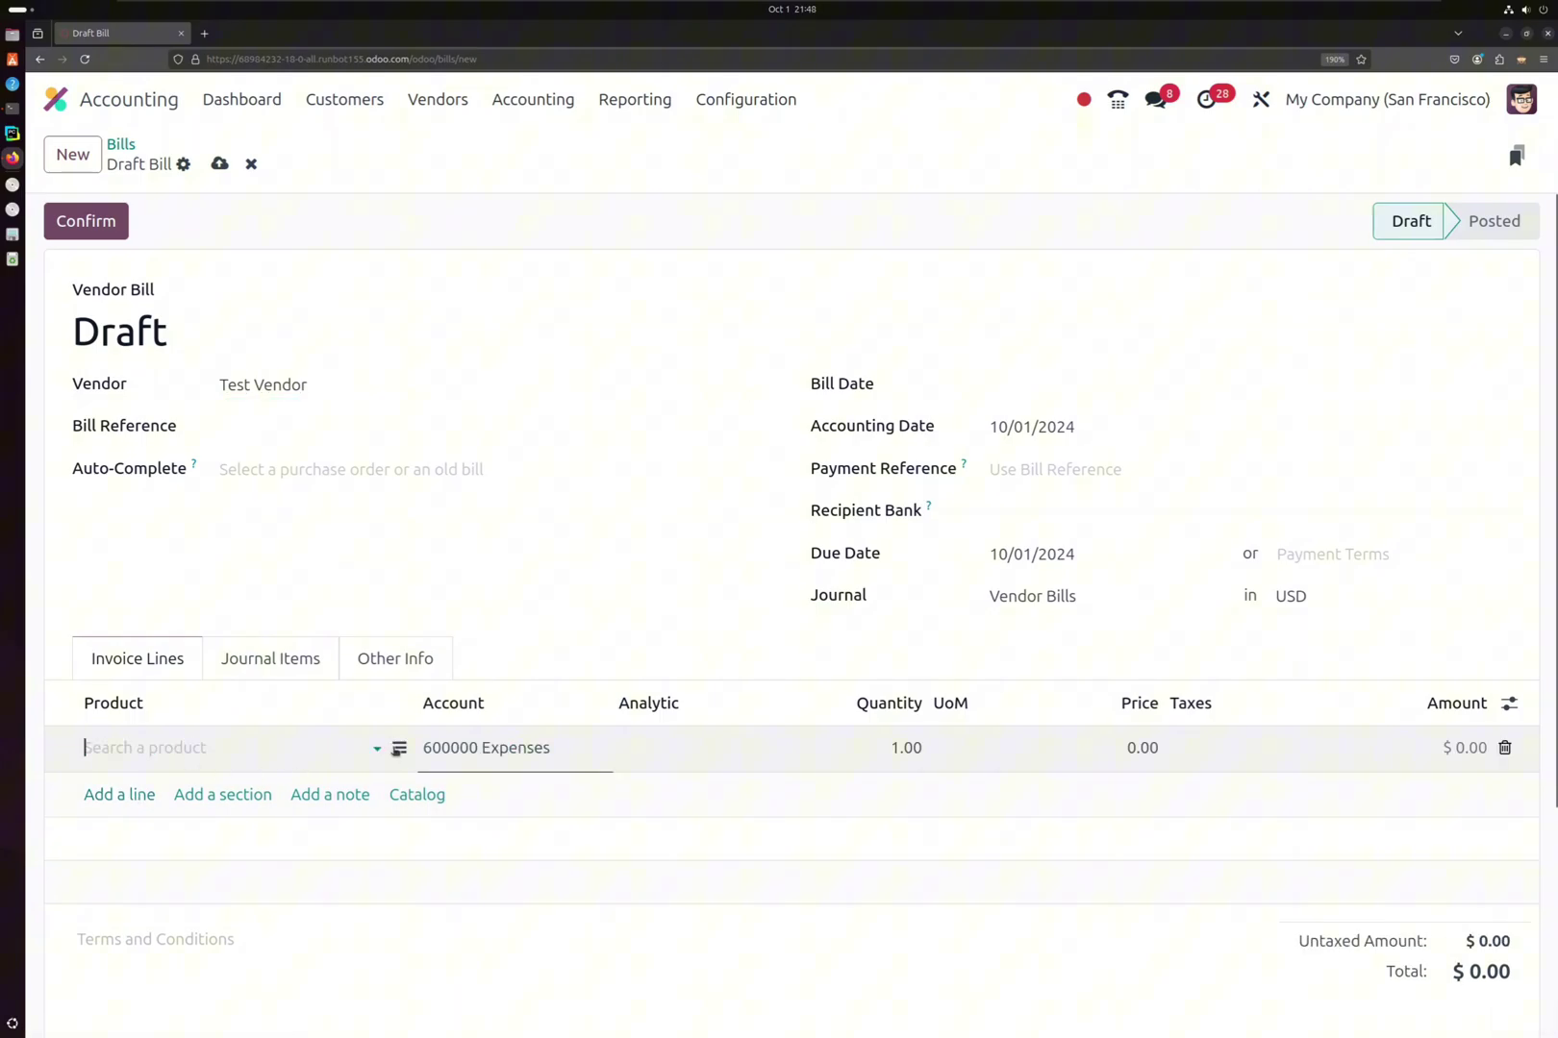
{"action": "left_click", "coordinate": [399, 749]}
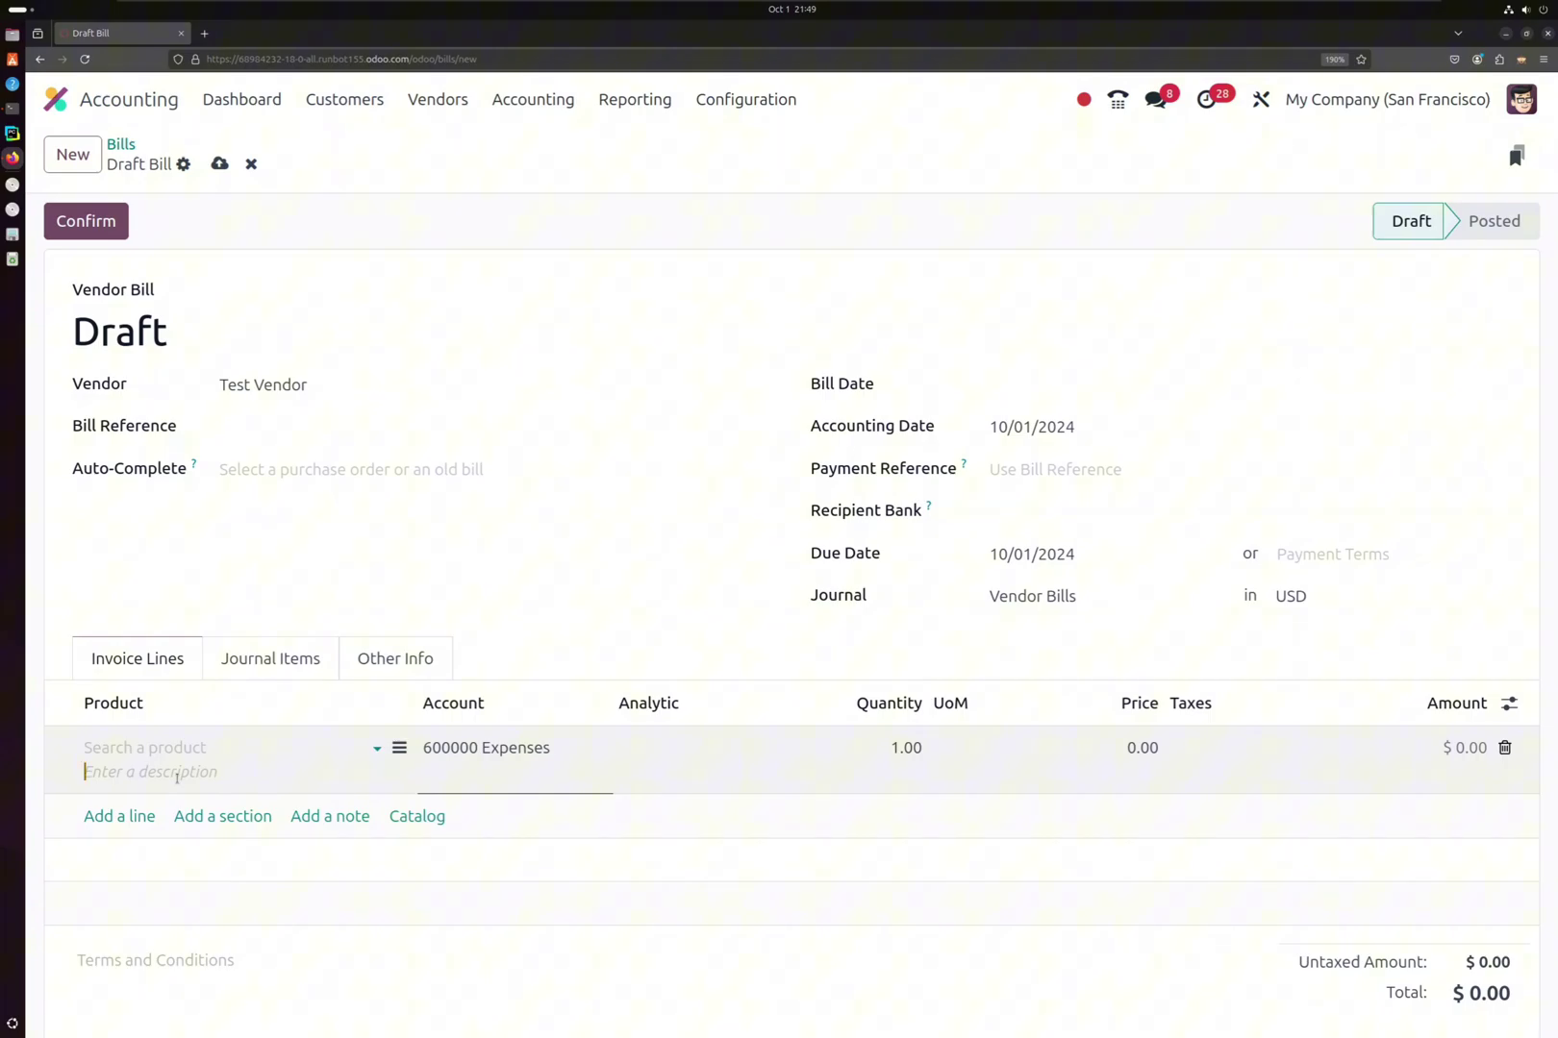
{"action": "type", "text": "Payment for"}
{"action": "type", "text": "P00030"}
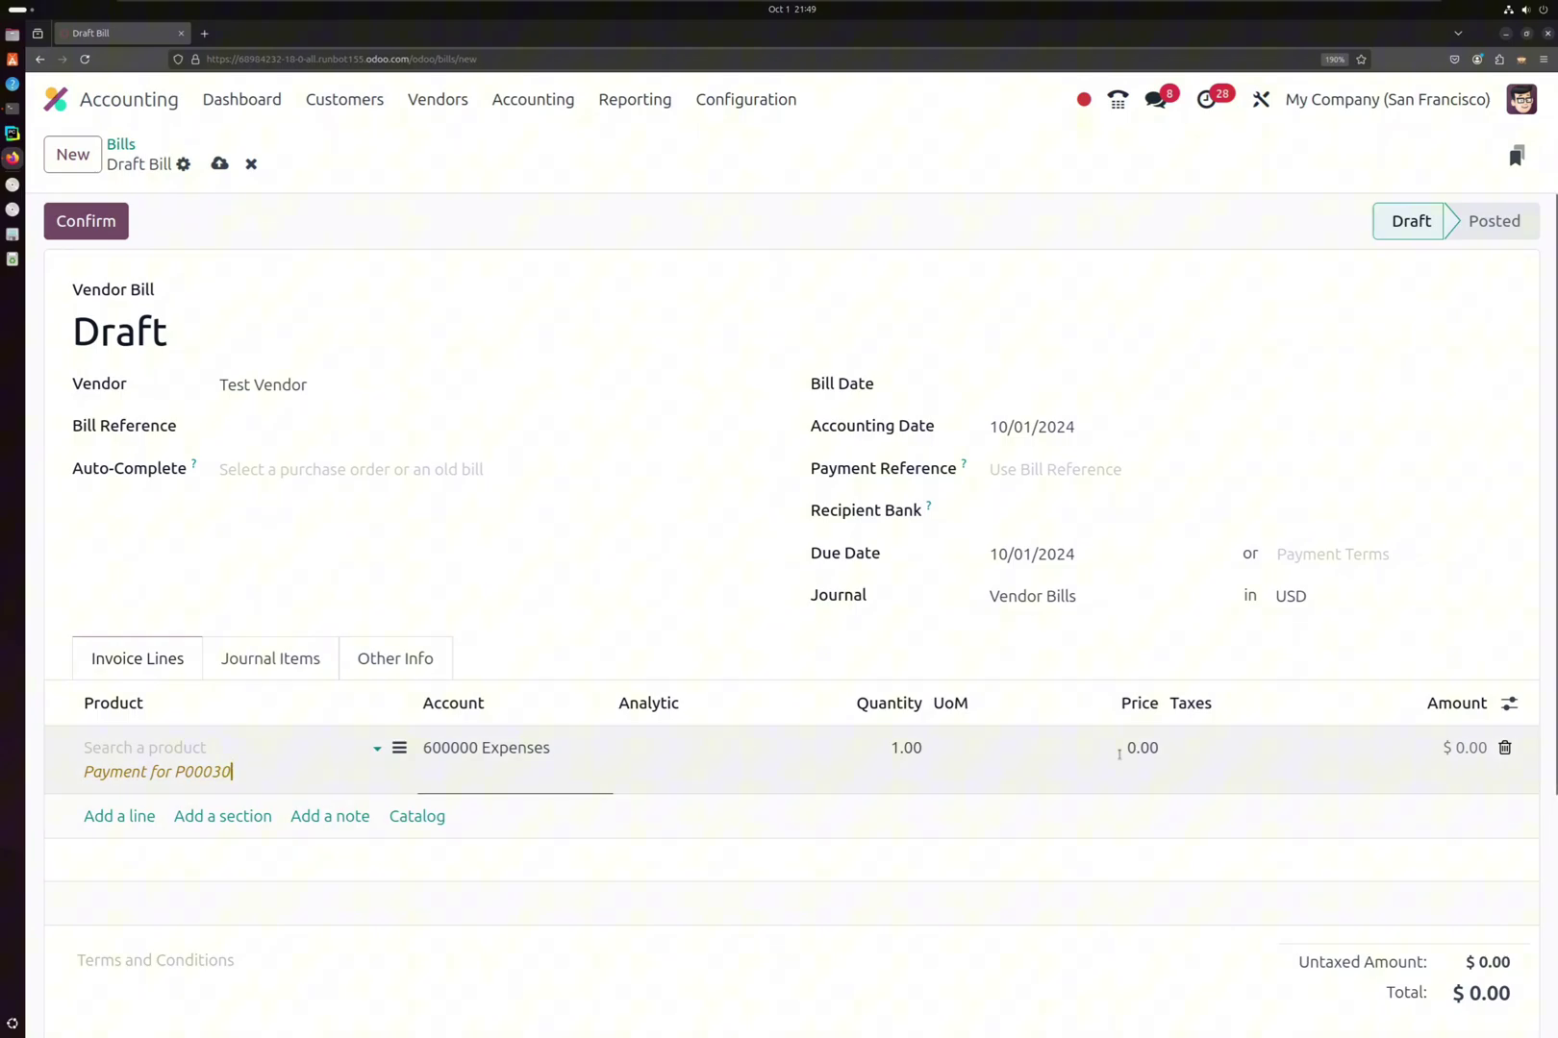
{"action": "left_click", "coordinate": [1118, 754]}
{"action": "type", "text": "50"}
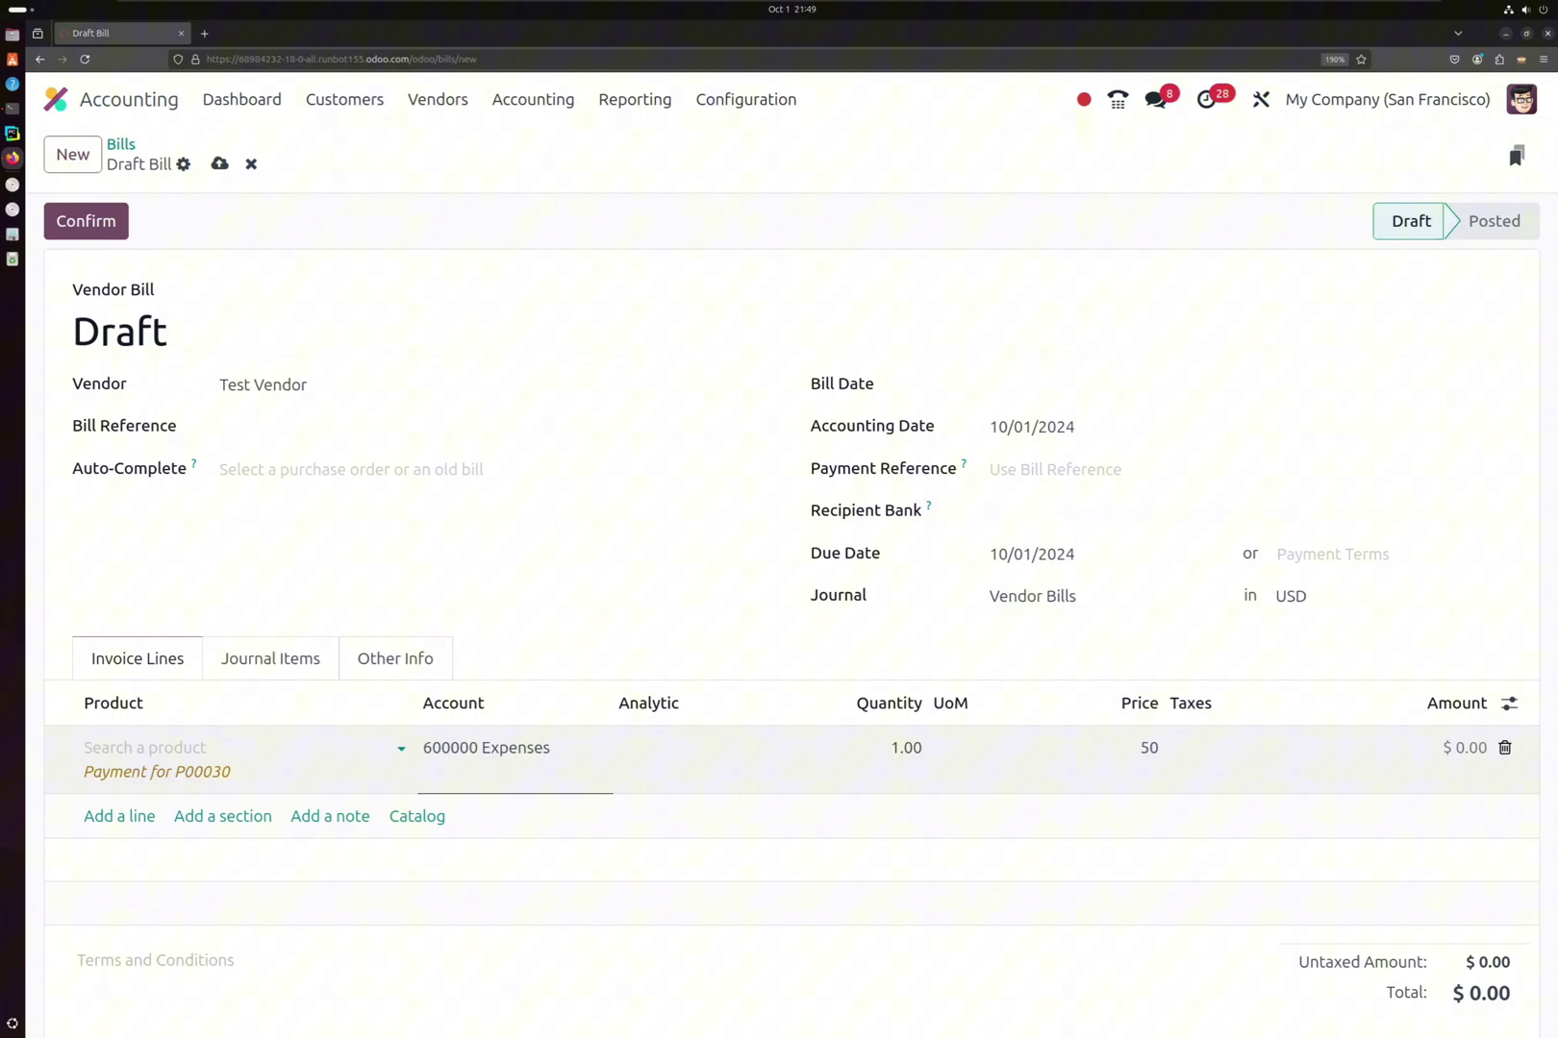
Date the bill October 1, 2024 after the missing-date warning and post it.
{"action": "left_click", "coordinate": [102, 231]}
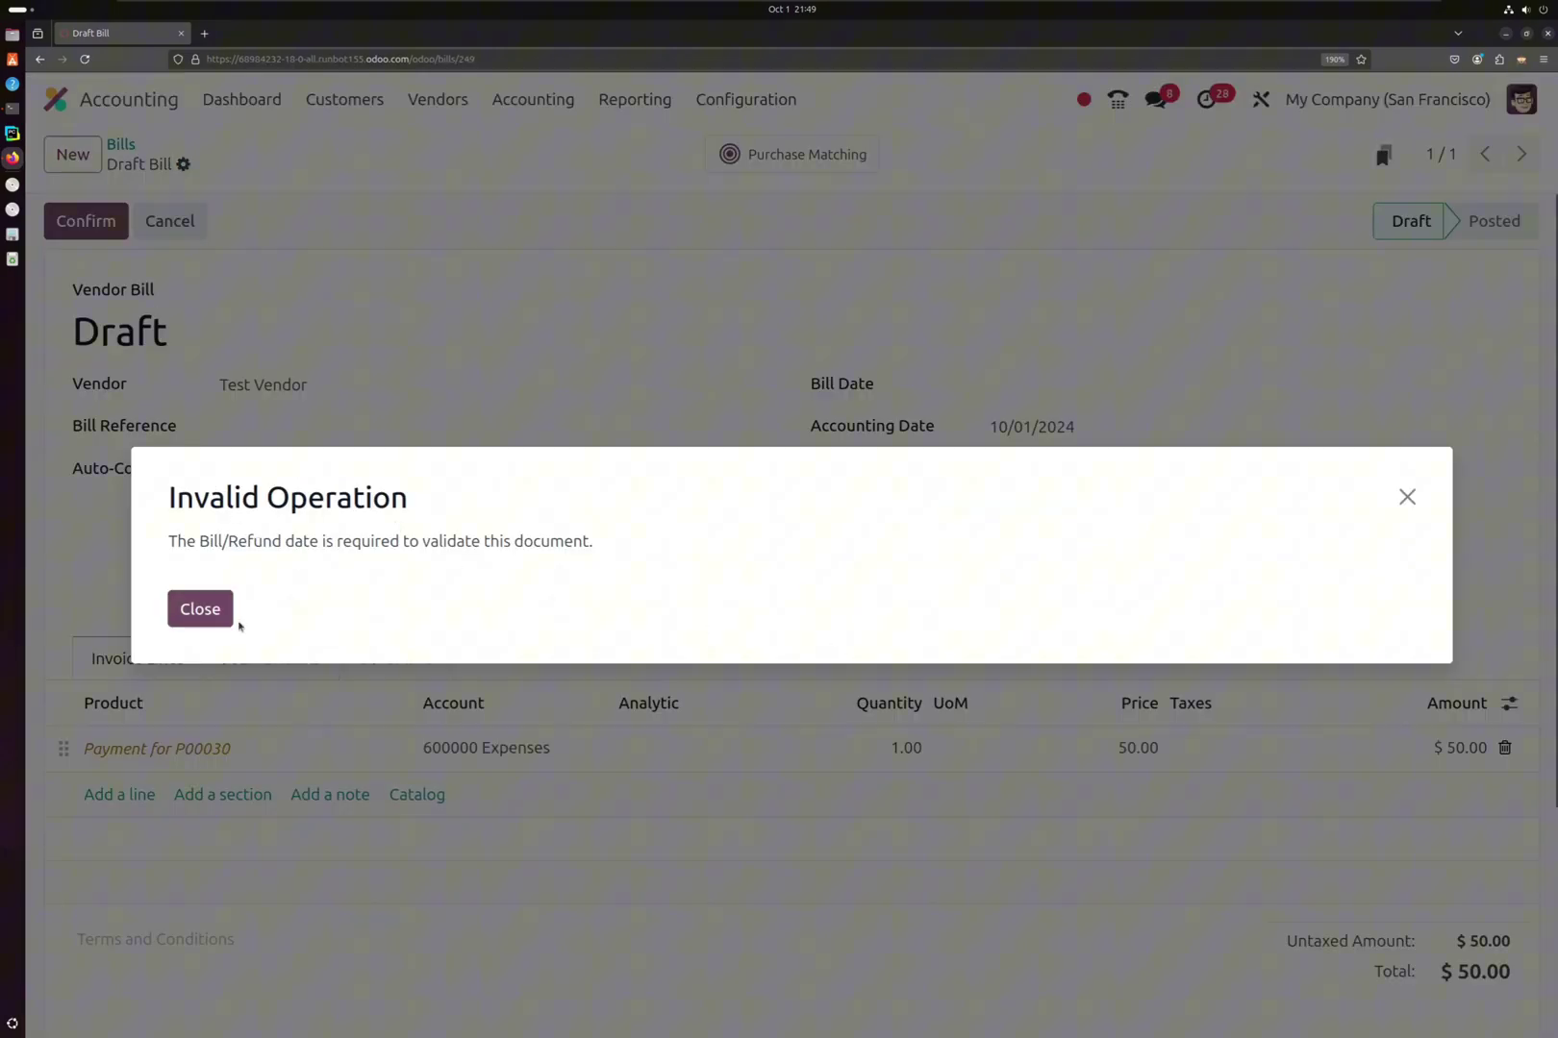
{"action": "left_click", "coordinate": [231, 617]}
{"action": "left_click", "coordinate": [1026, 382]}
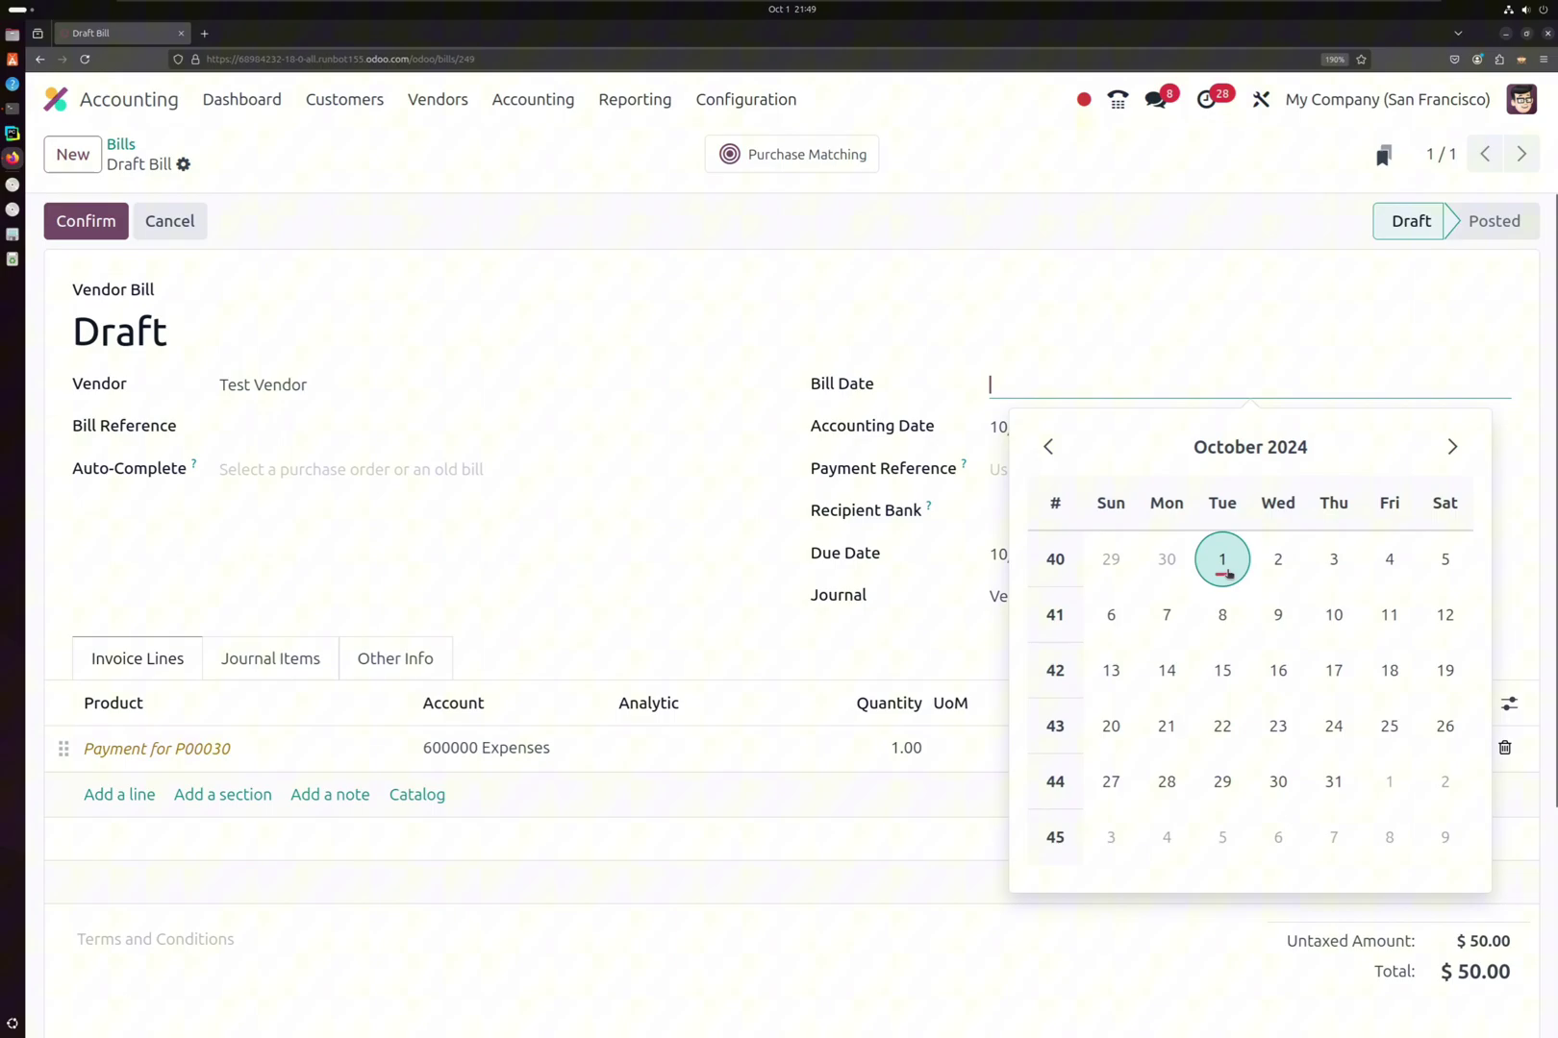
{"action": "left_click", "coordinate": [1222, 560]}
{"action": "left_click", "coordinate": [85, 220]}
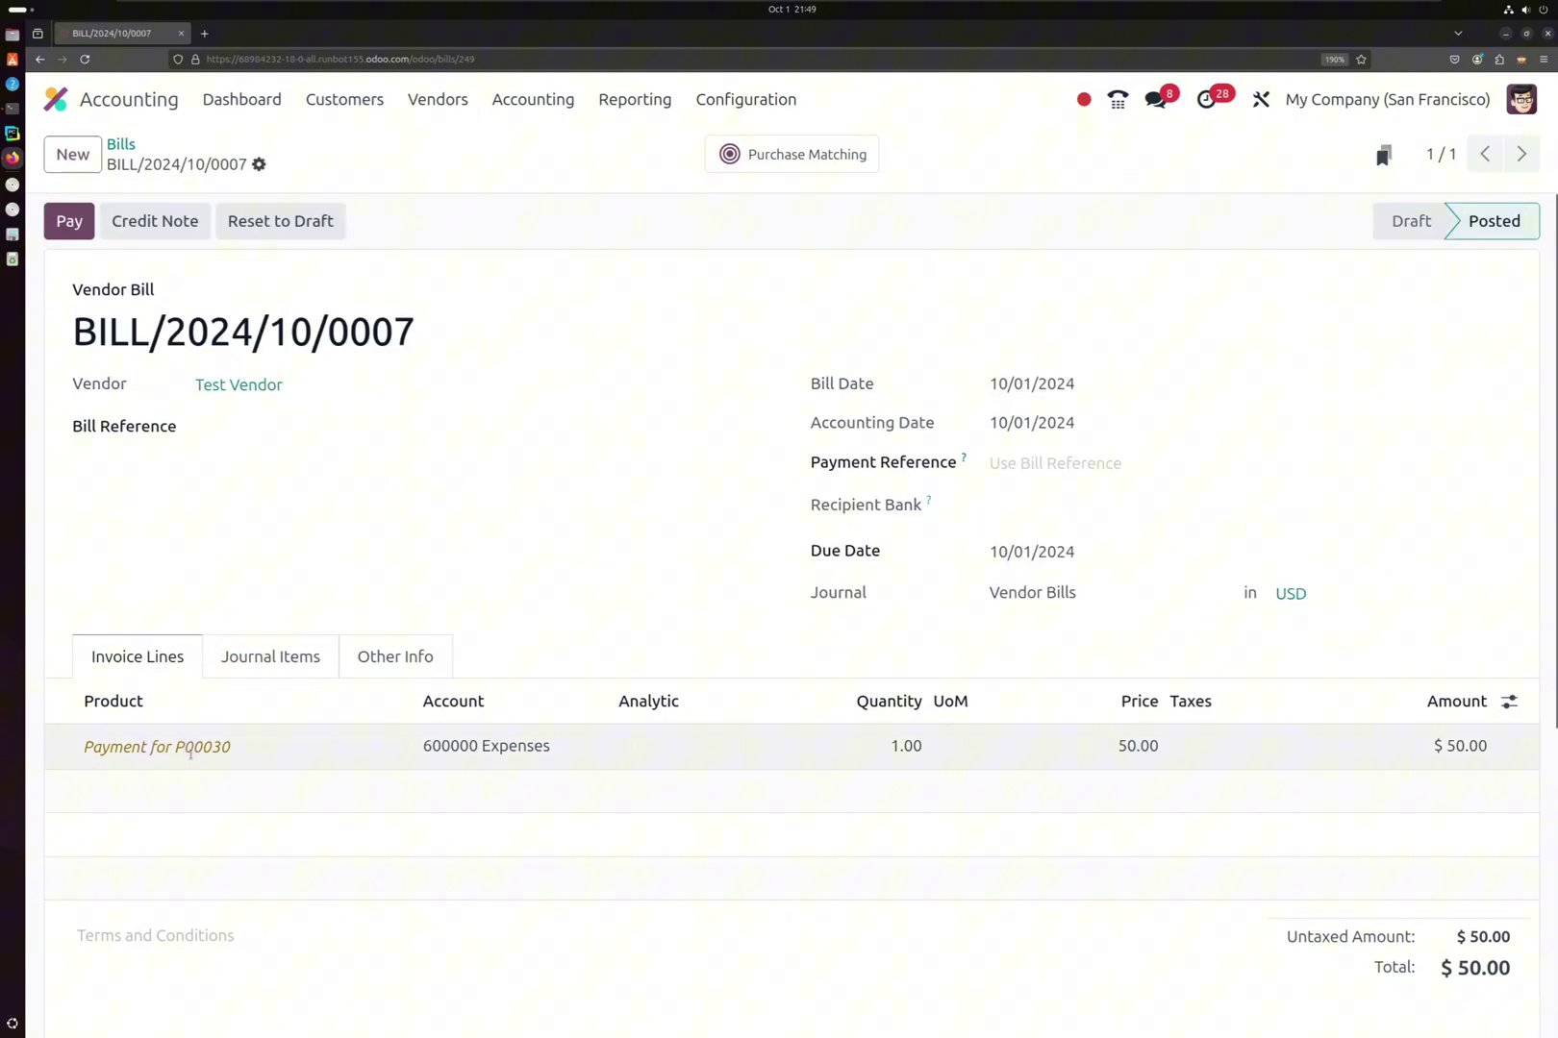
Register the $50 payment on BILL/2024/10/0007 and view its purchase matching.
{"action": "left_click", "coordinate": [70, 222]}
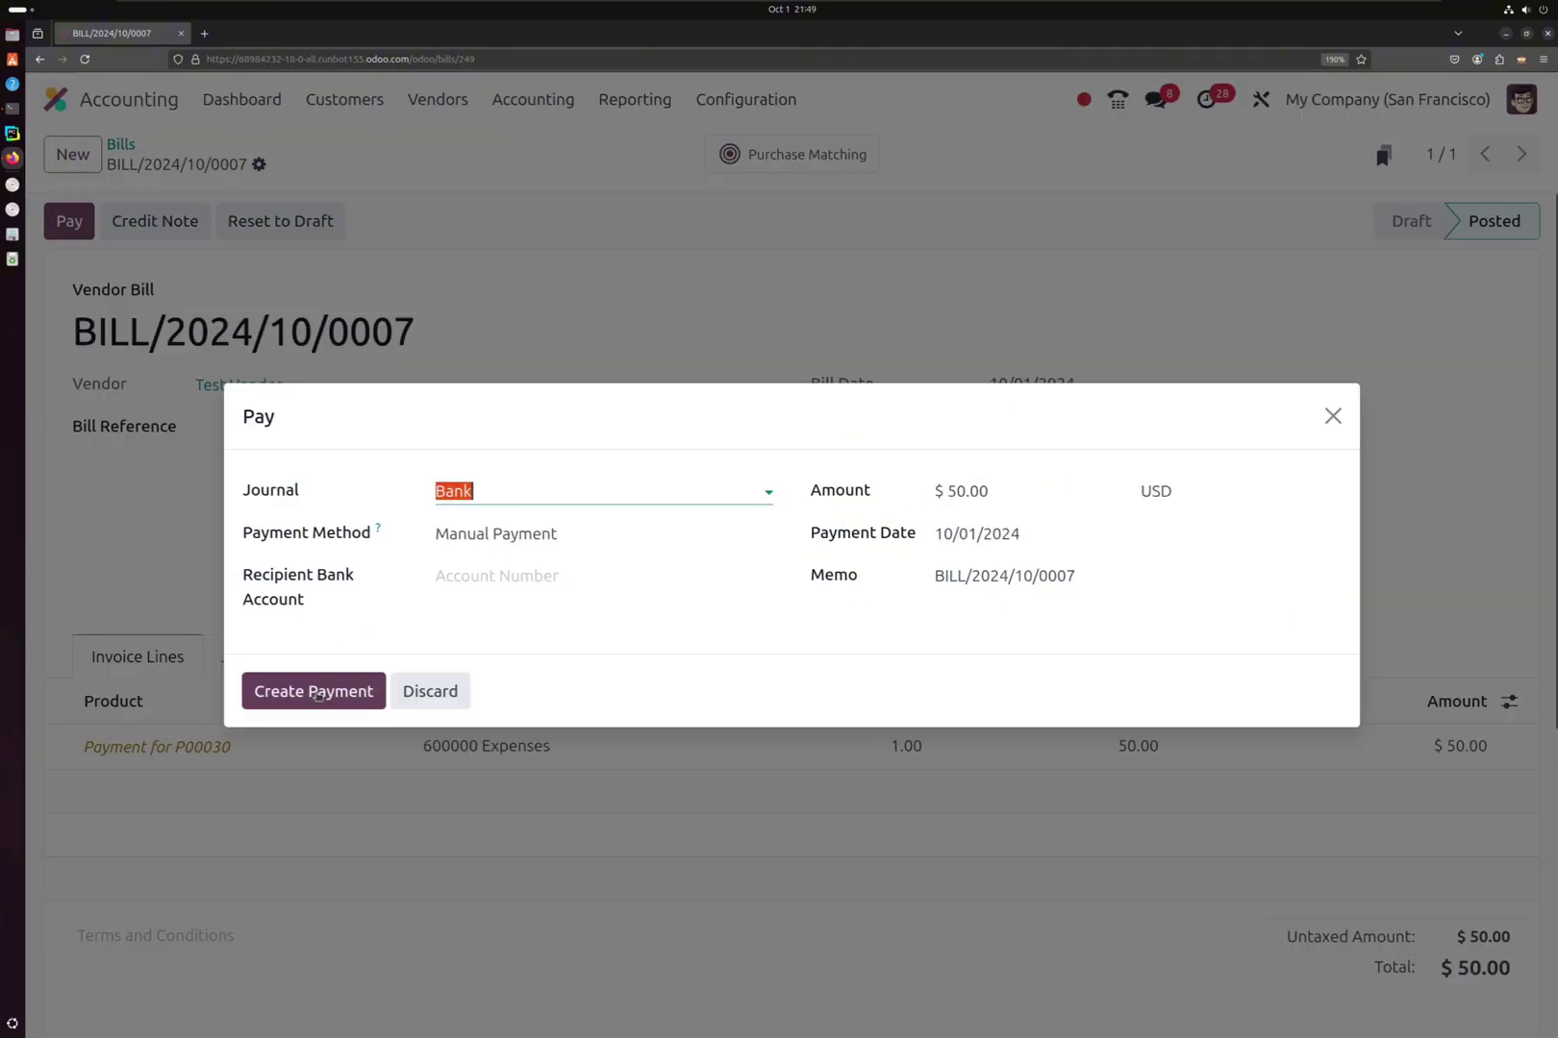
{"action": "left_click", "coordinate": [317, 693]}
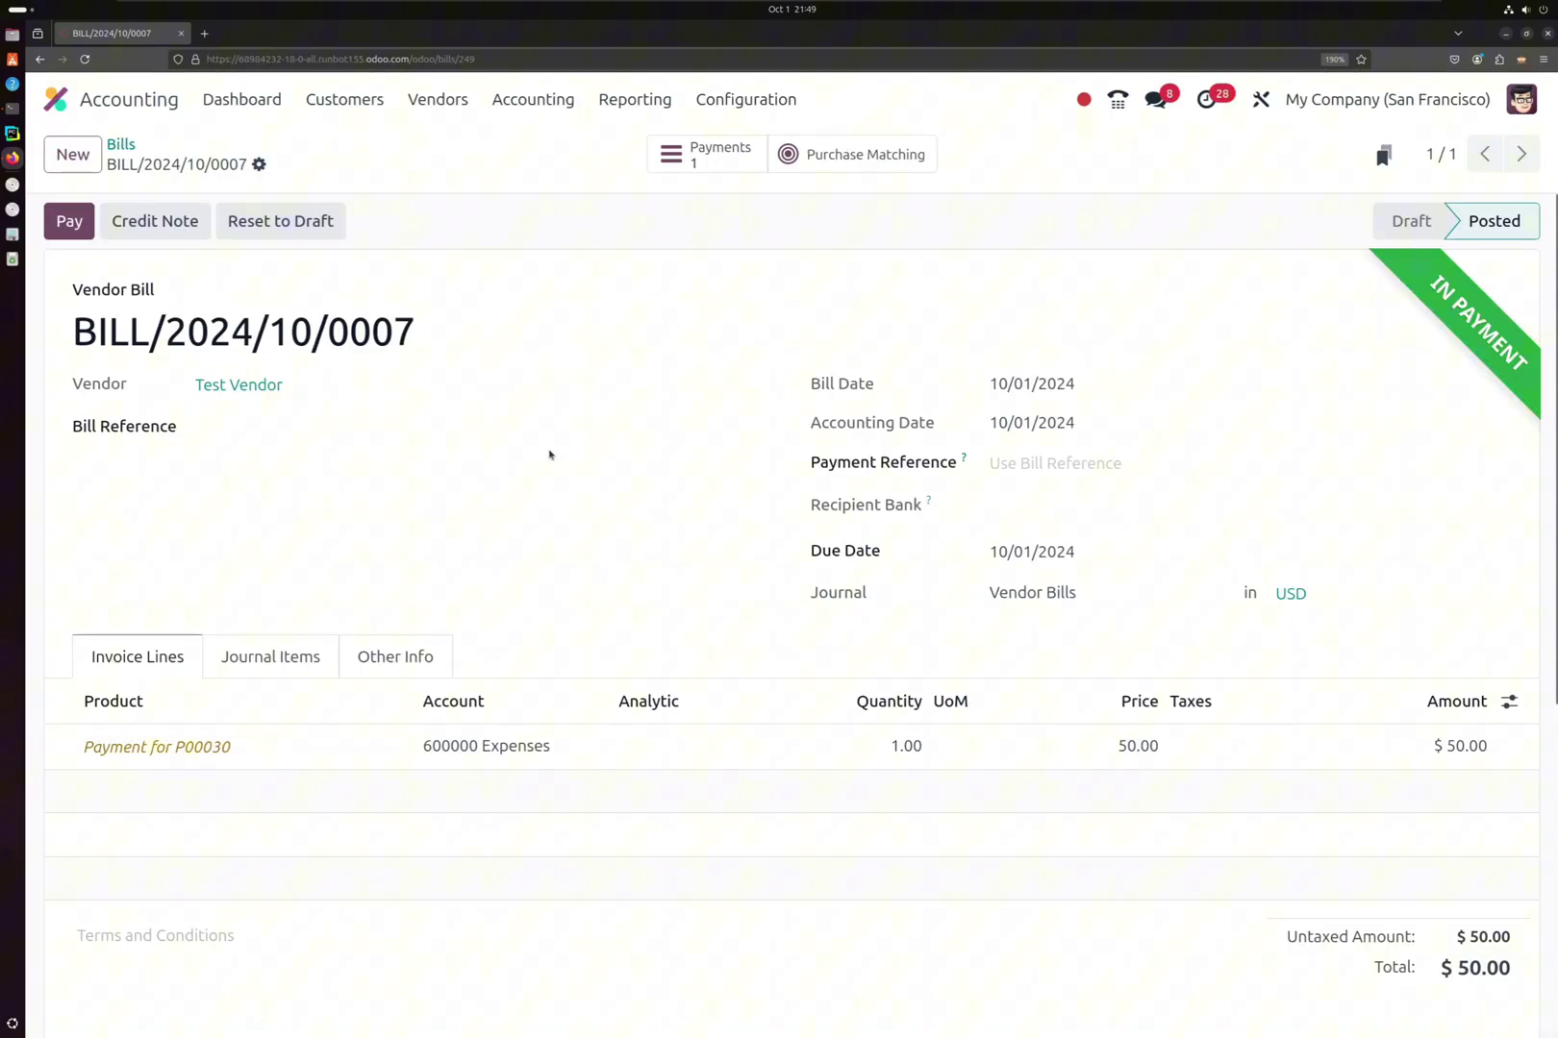
{"action": "left_click", "coordinate": [833, 160]}
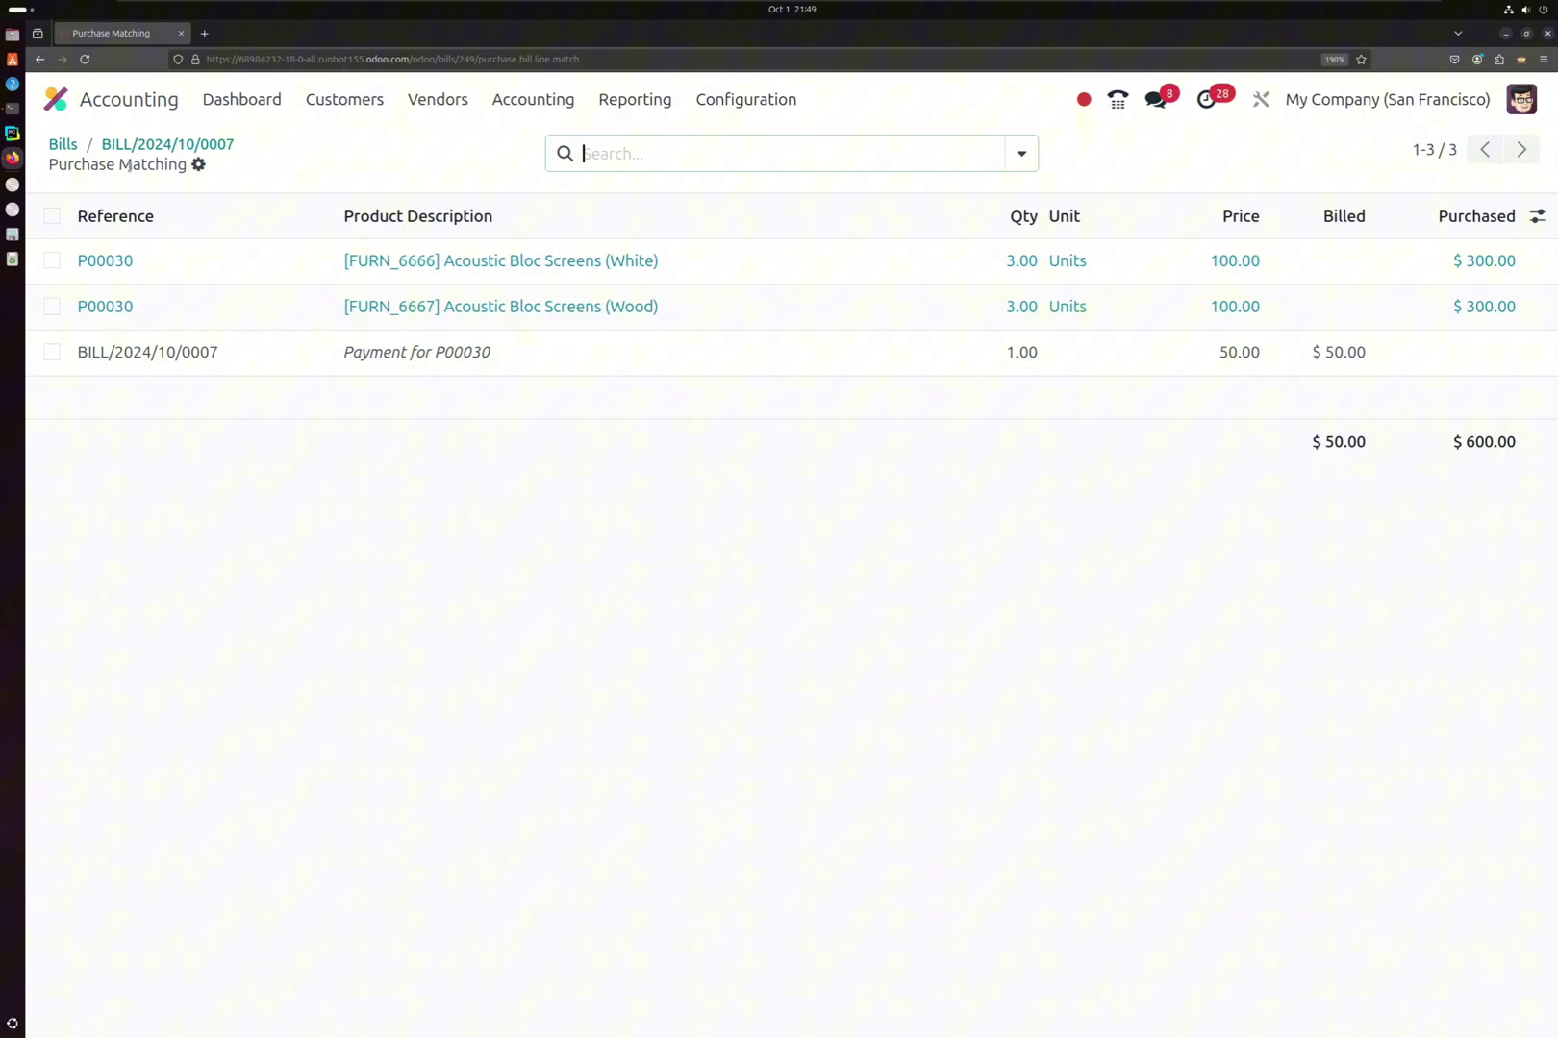
Return to the Purchase app and open purchase order P00030.
{"action": "left_click", "coordinate": [56, 98]}
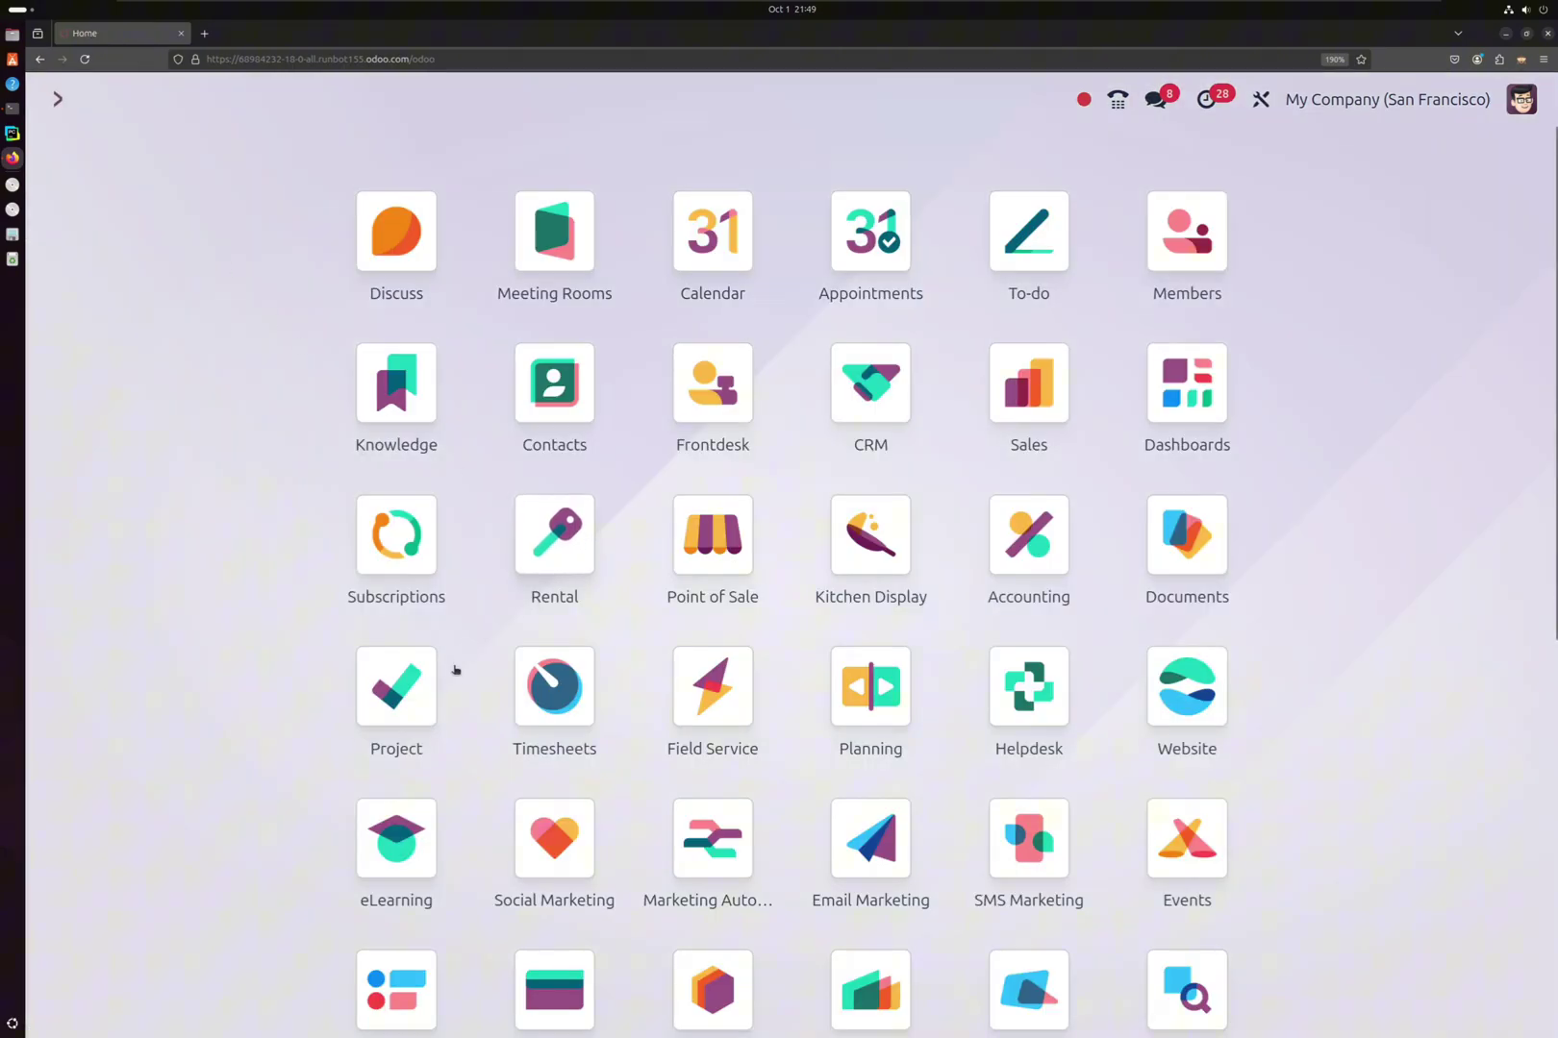
{"action": "scroll", "coordinate": [453, 657], "scroll_direction": "down", "scroll_amount": 3}
{"action": "left_click", "coordinate": [542, 695]}
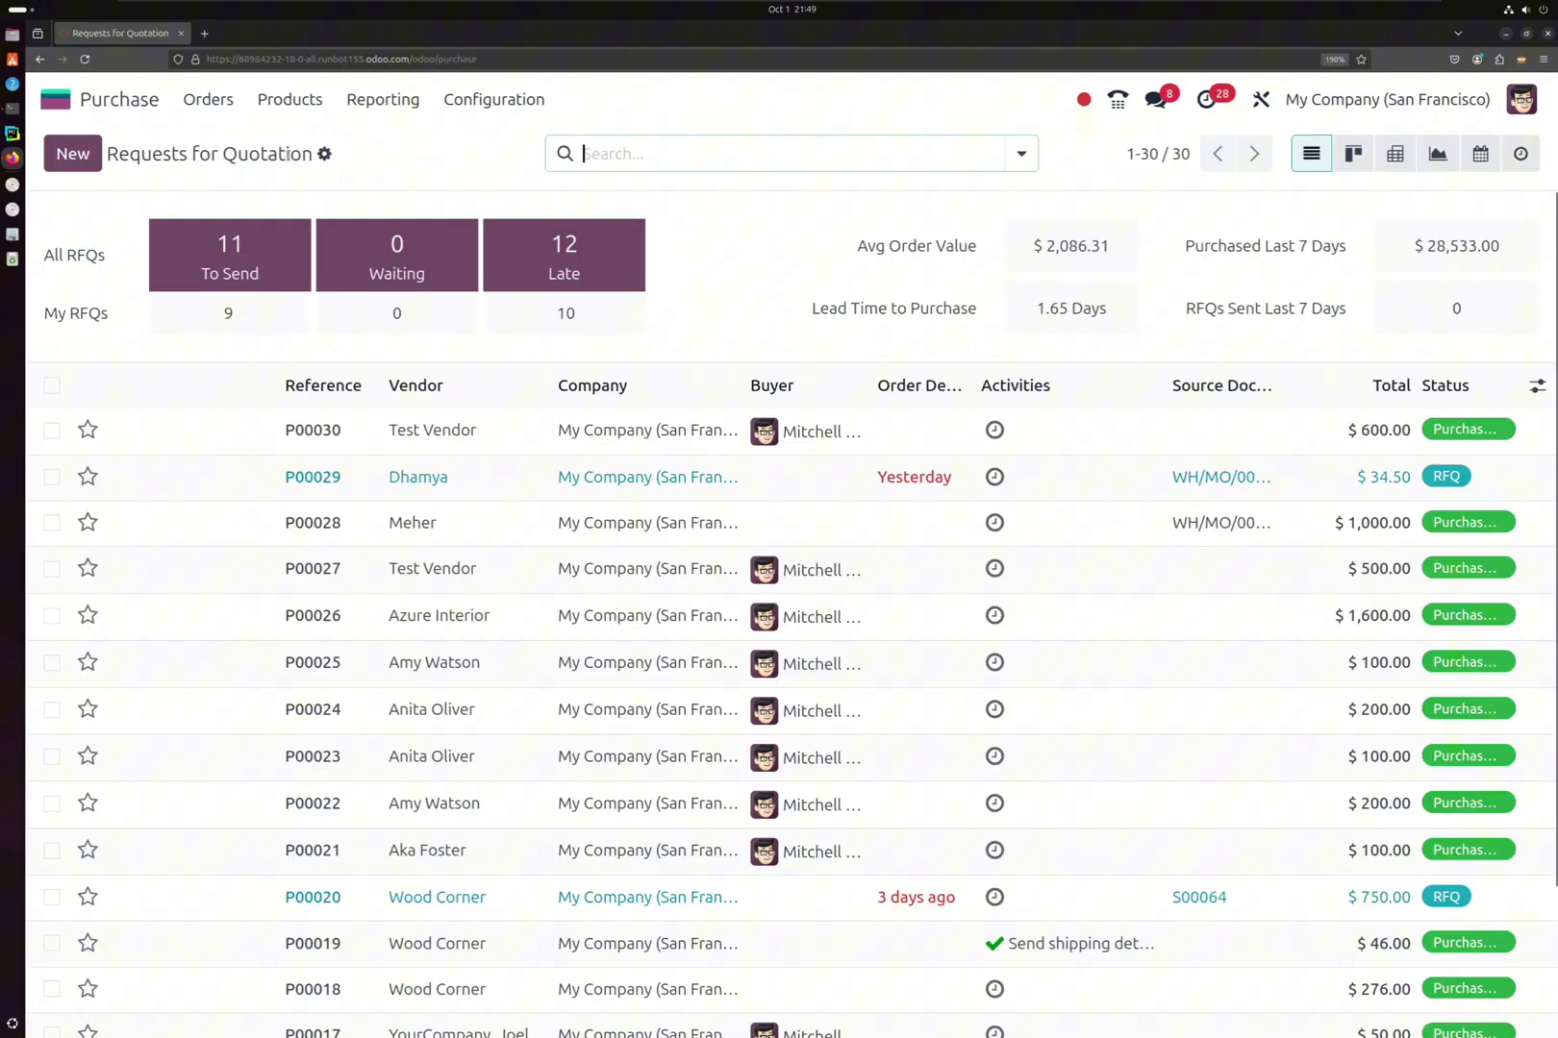
{"action": "left_click", "coordinate": [340, 433]}
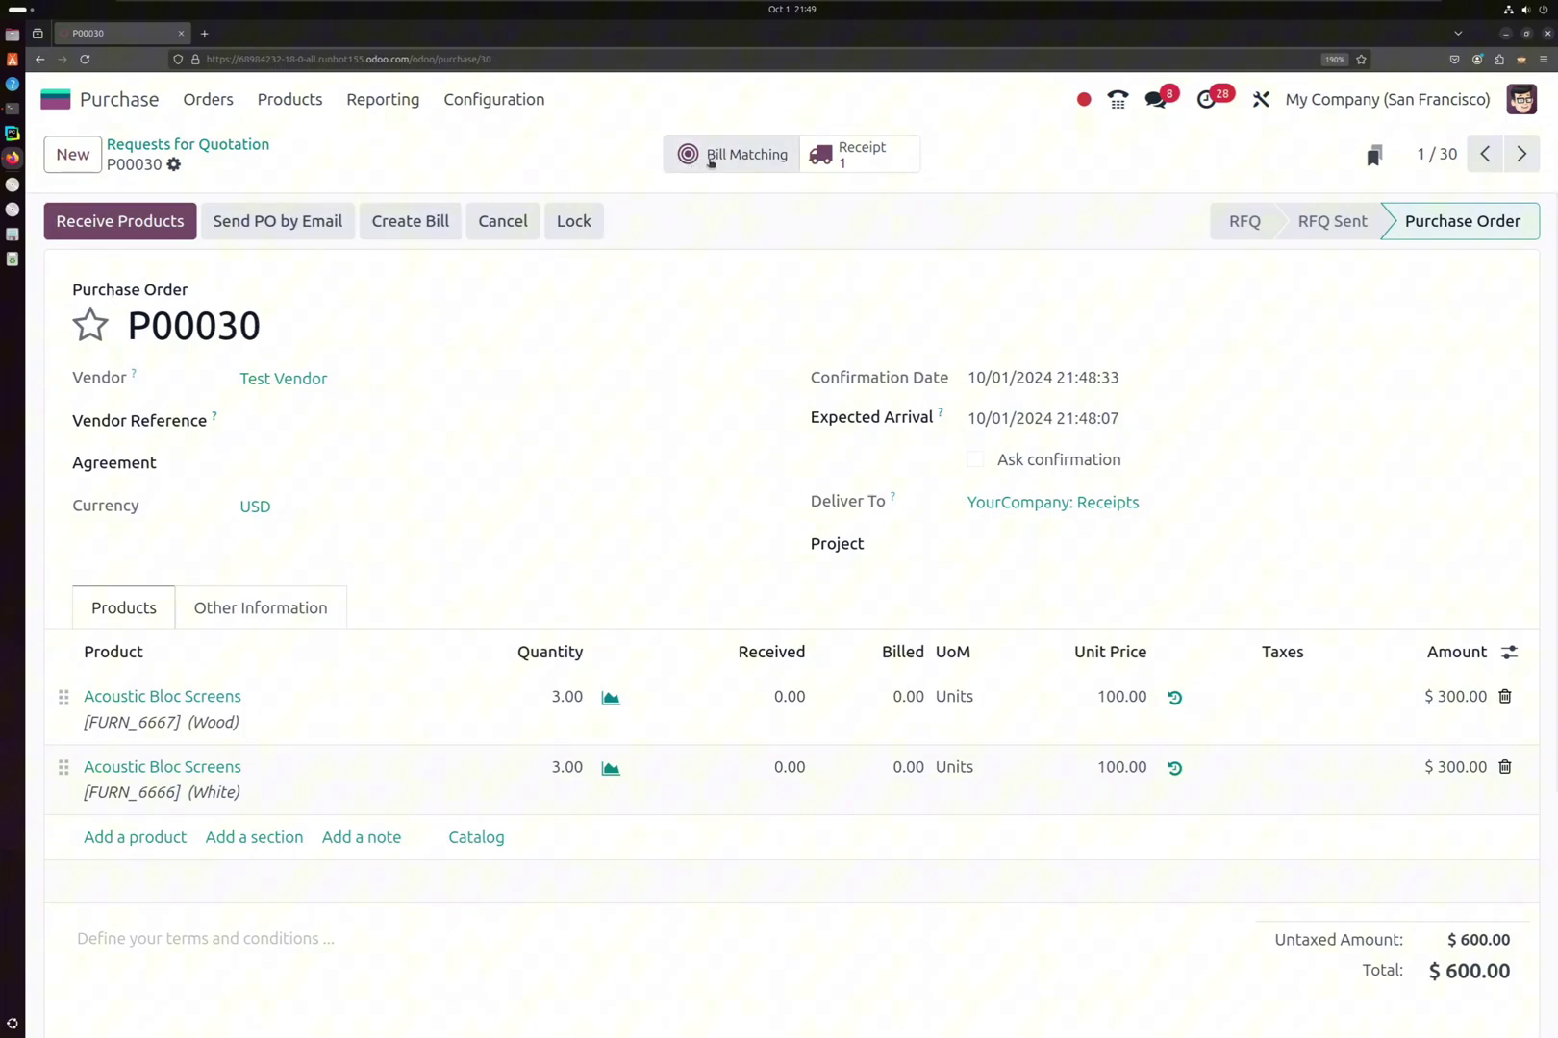
Validate receipt WH/IN/00021 for the six screens and return to P00030.
{"action": "left_click", "coordinate": [852, 155]}
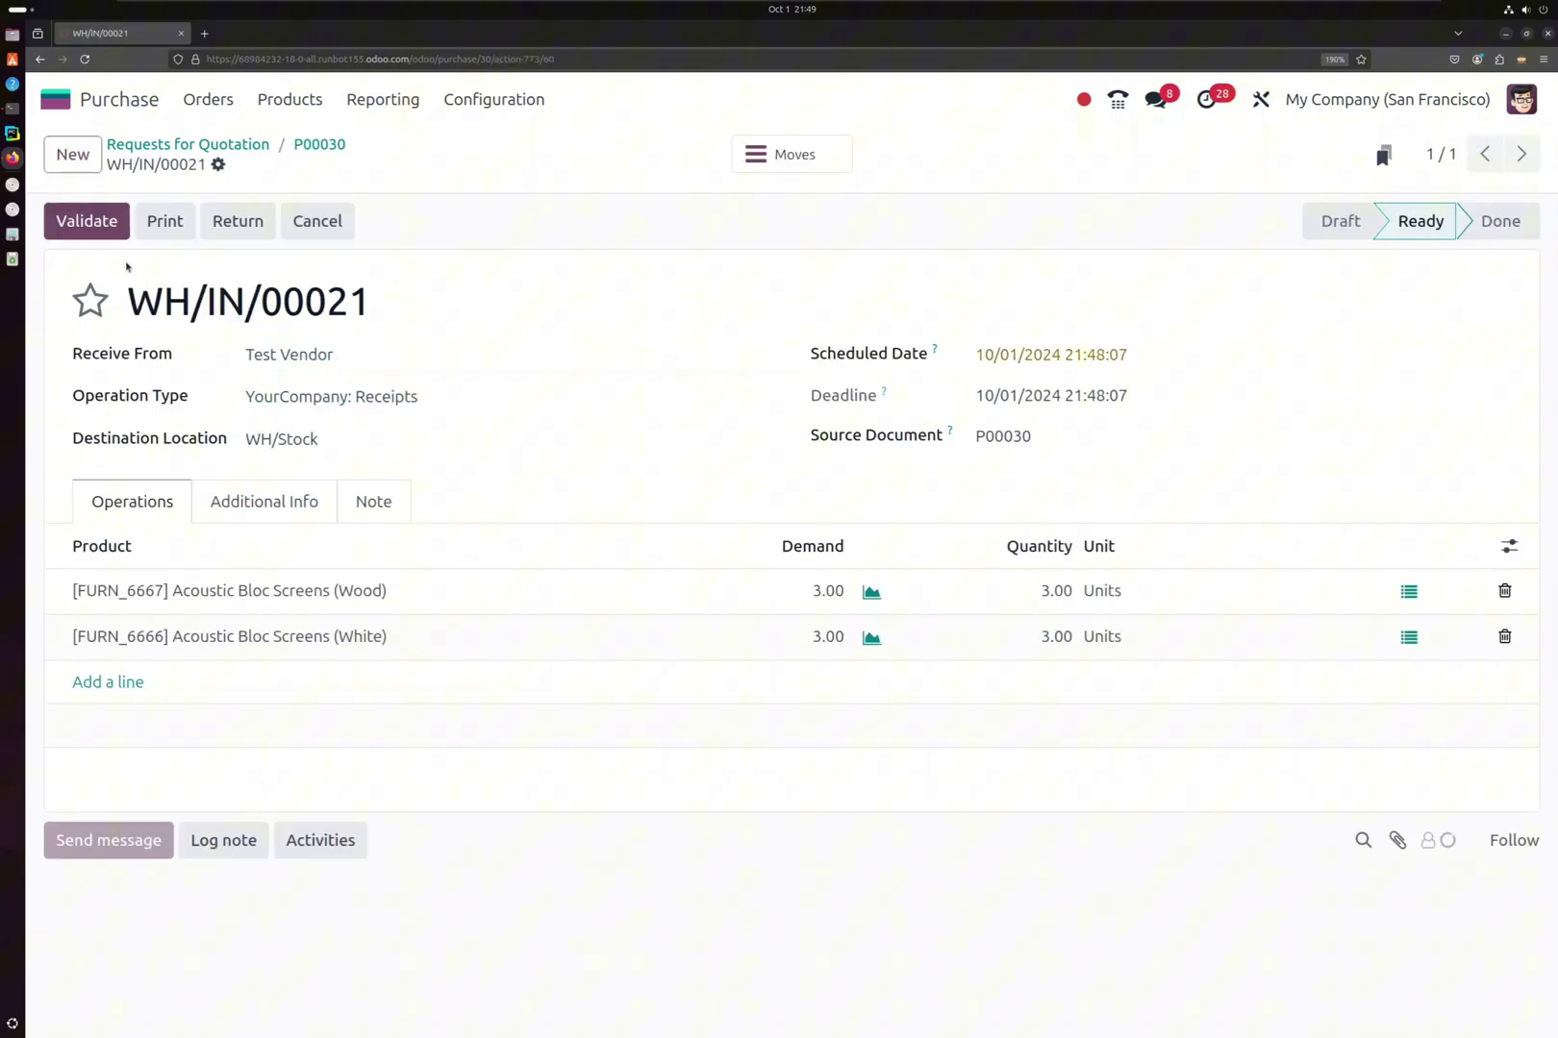
{"action": "left_click", "coordinate": [106, 225]}
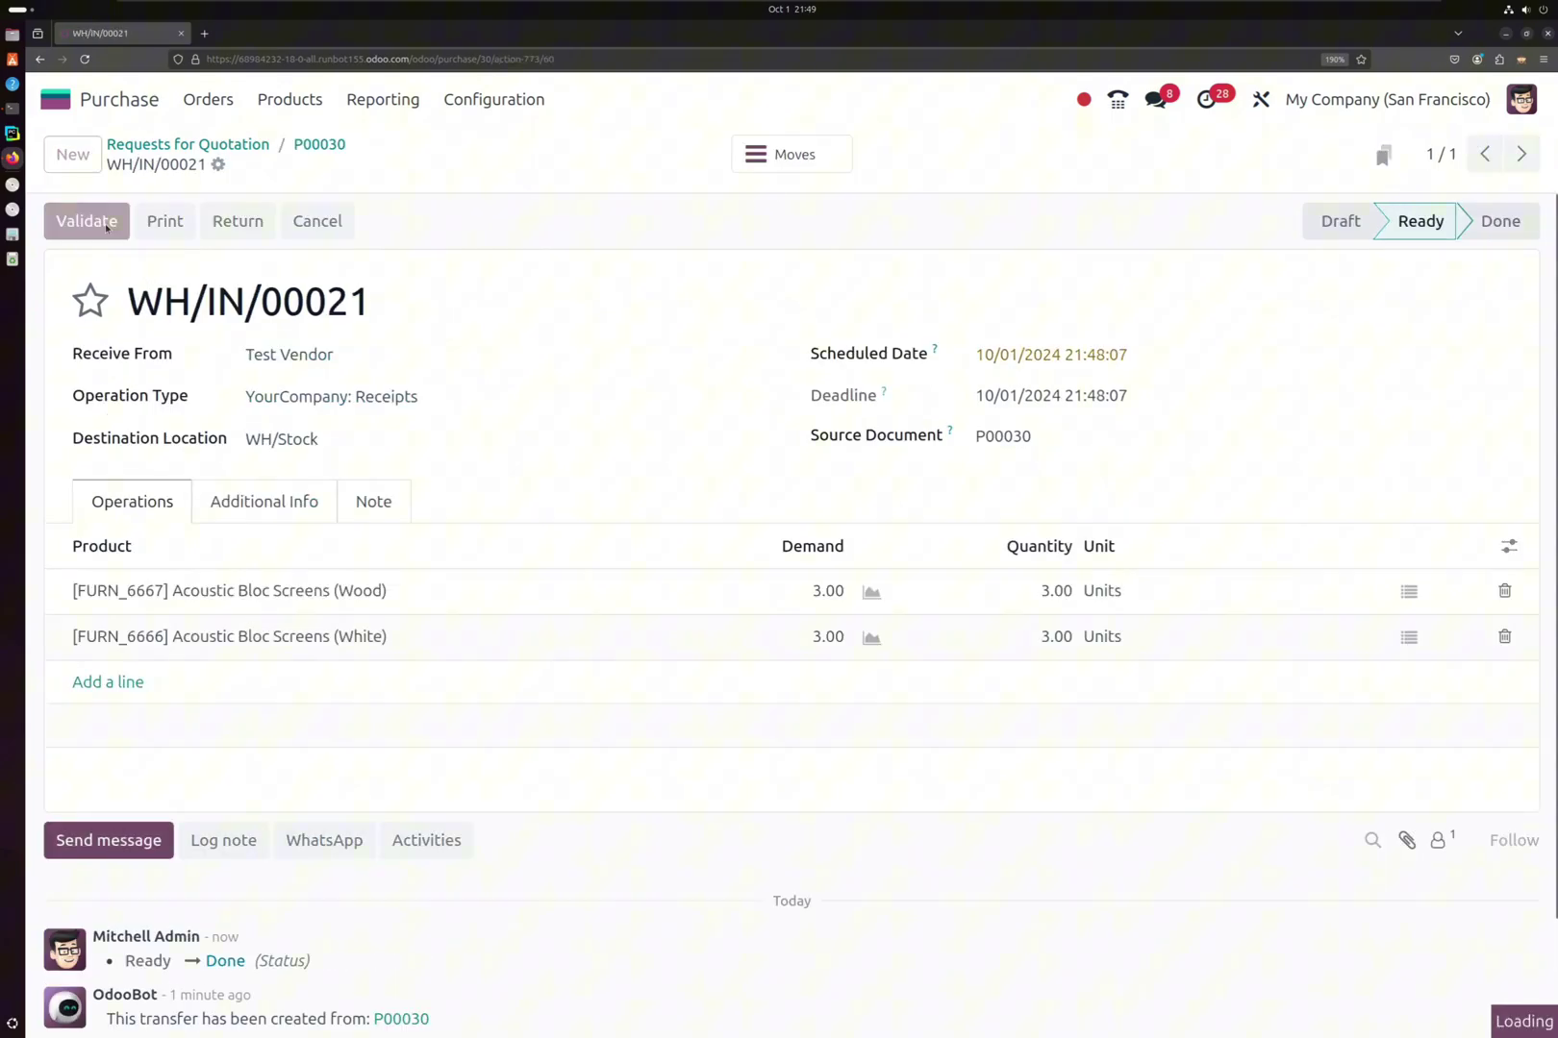
{"action": "left_click", "coordinate": [339, 147]}
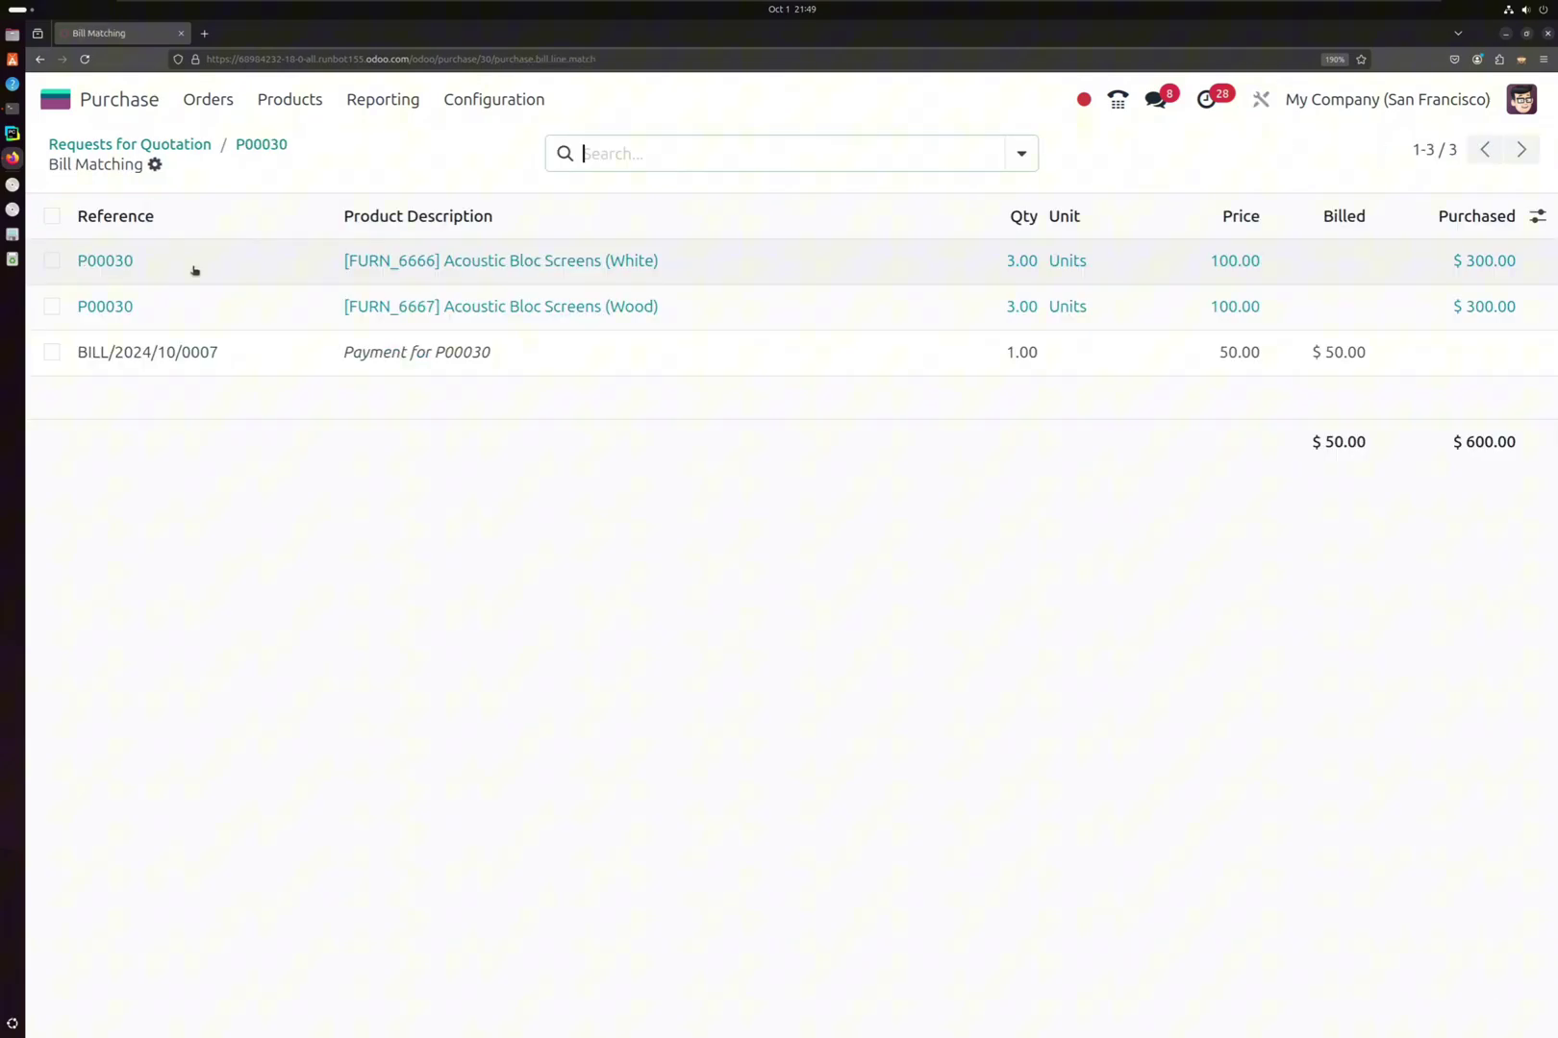
Select all three matching lines and add the $50 bill to P00030 as a down payment.
{"action": "left_click", "coordinate": [51, 215]}
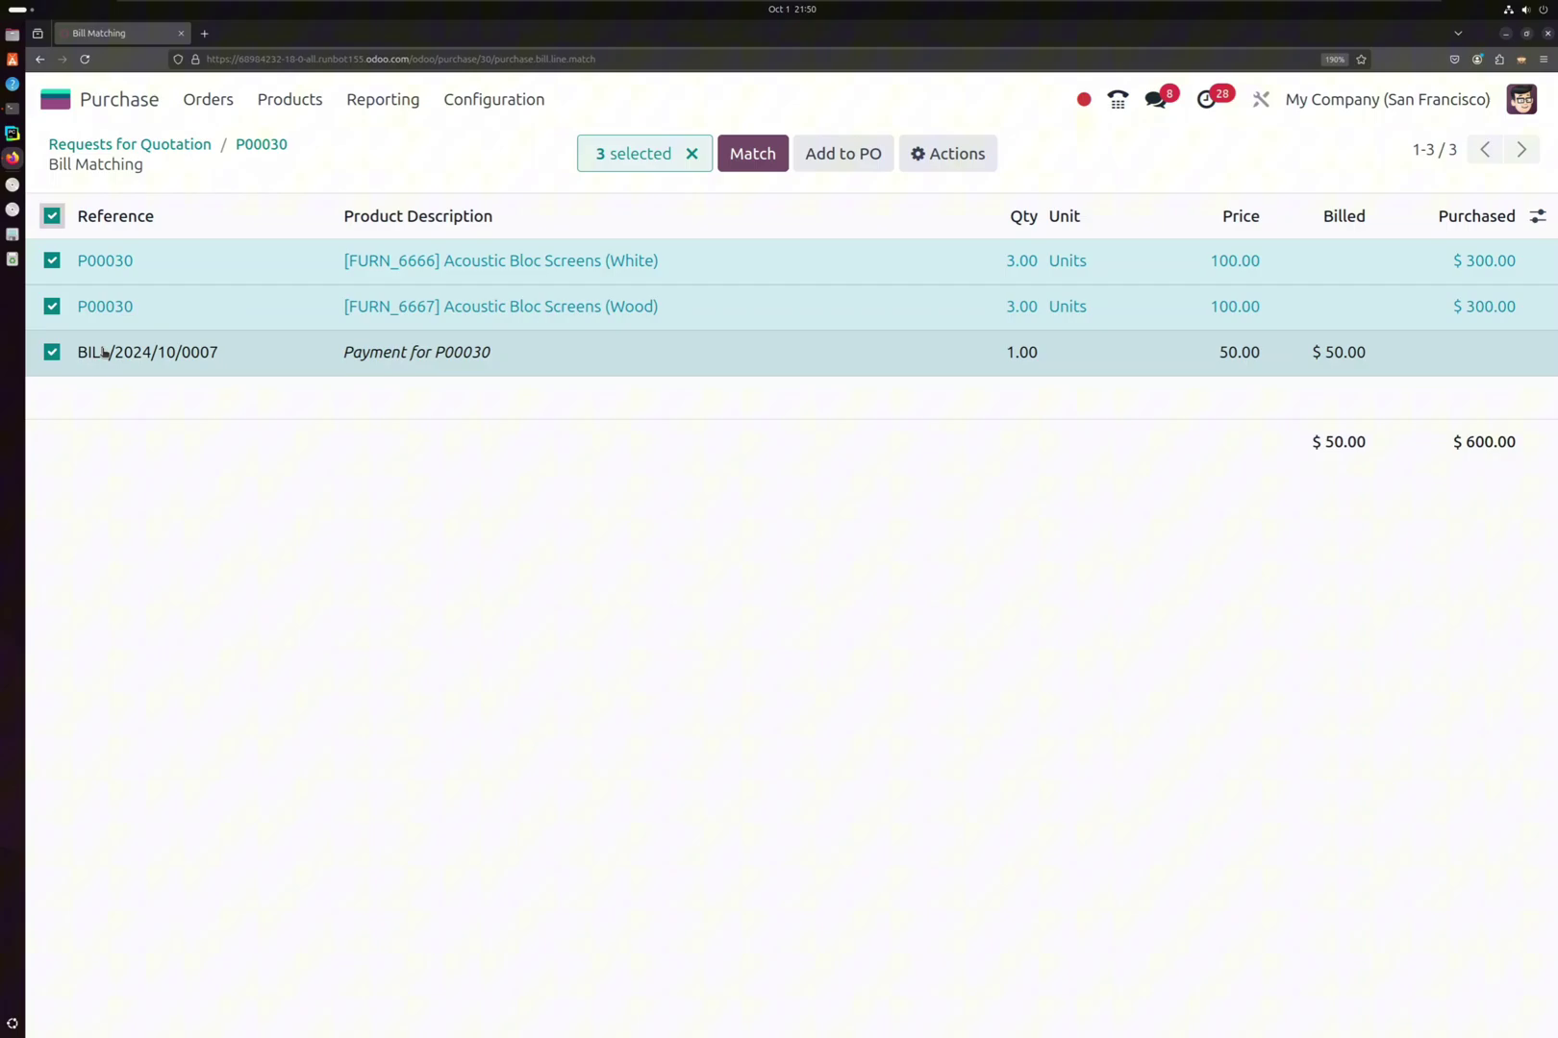
{"action": "left_click_drag", "start_coordinate": [70, 363], "coordinate": [225, 364]}
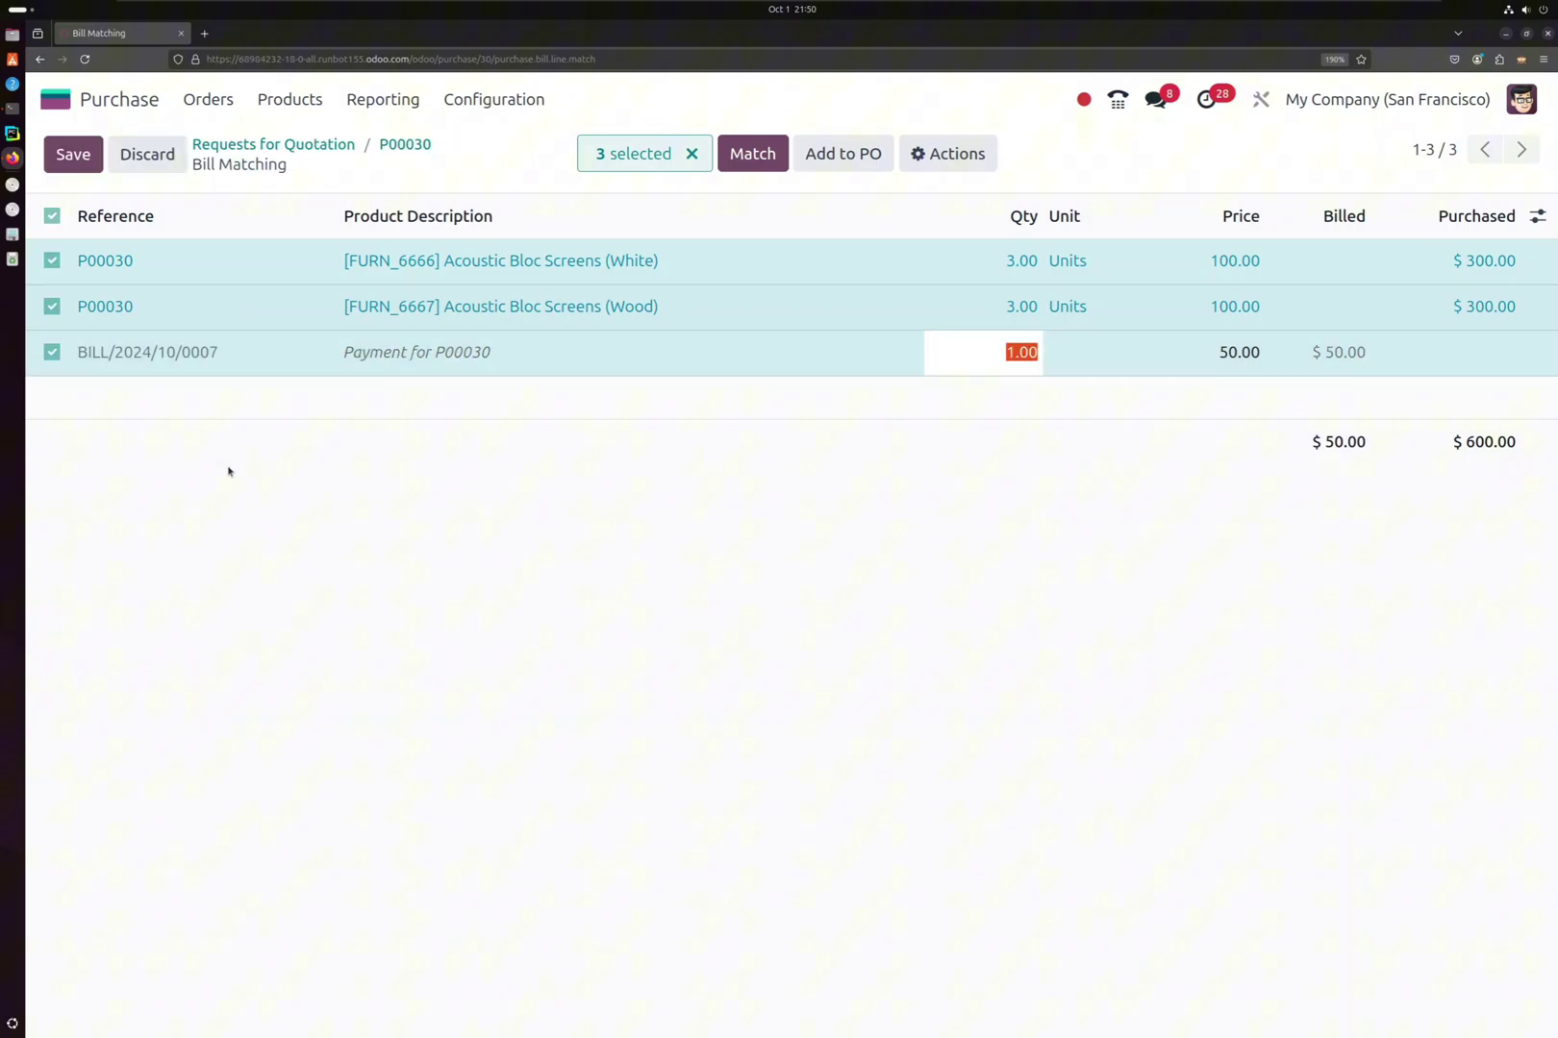
{"action": "left_click", "coordinate": [651, 431]}
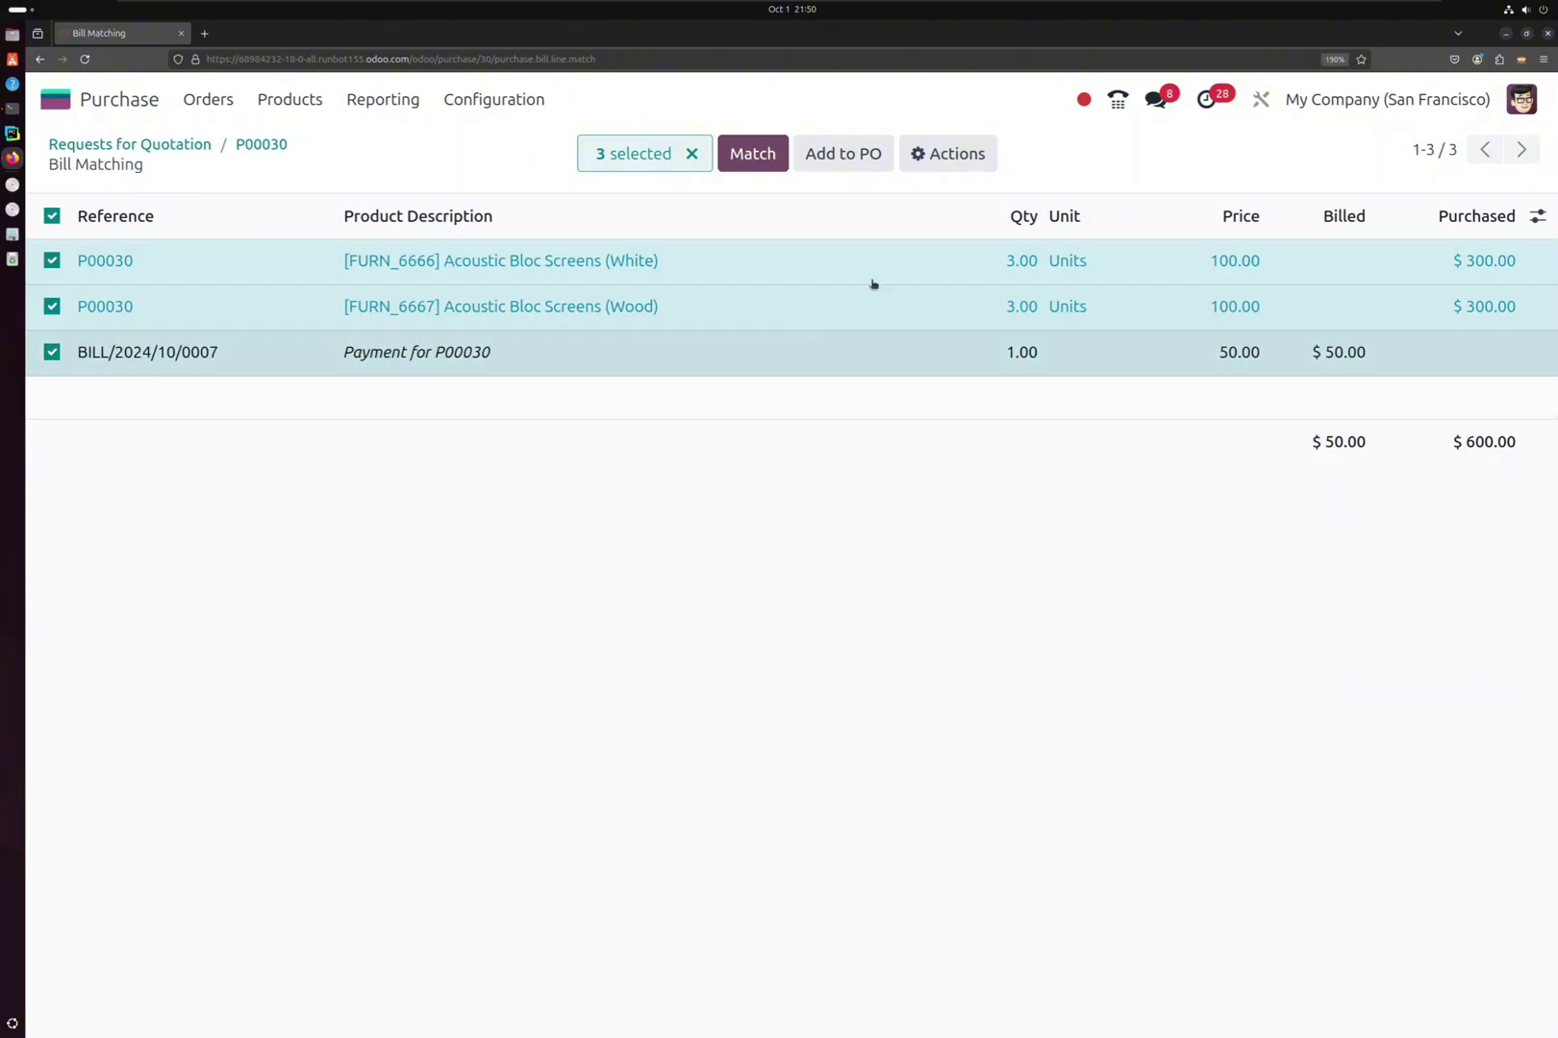
{"action": "left_click", "coordinate": [838, 156]}
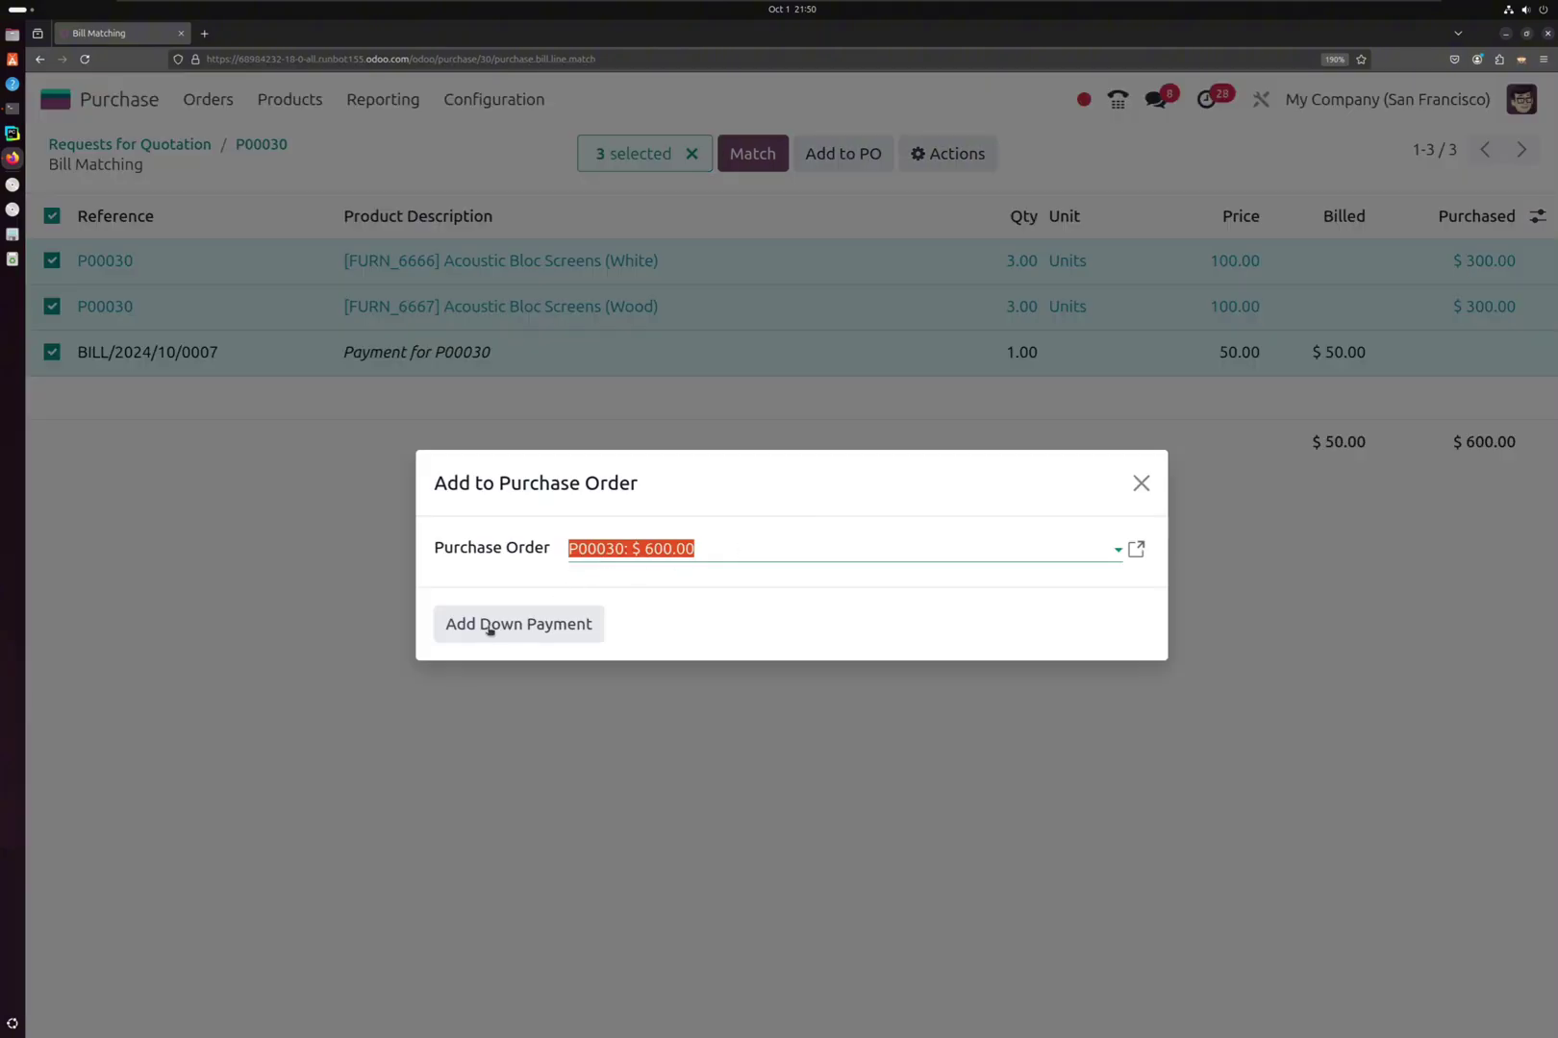
{"action": "left_click", "coordinate": [490, 629]}
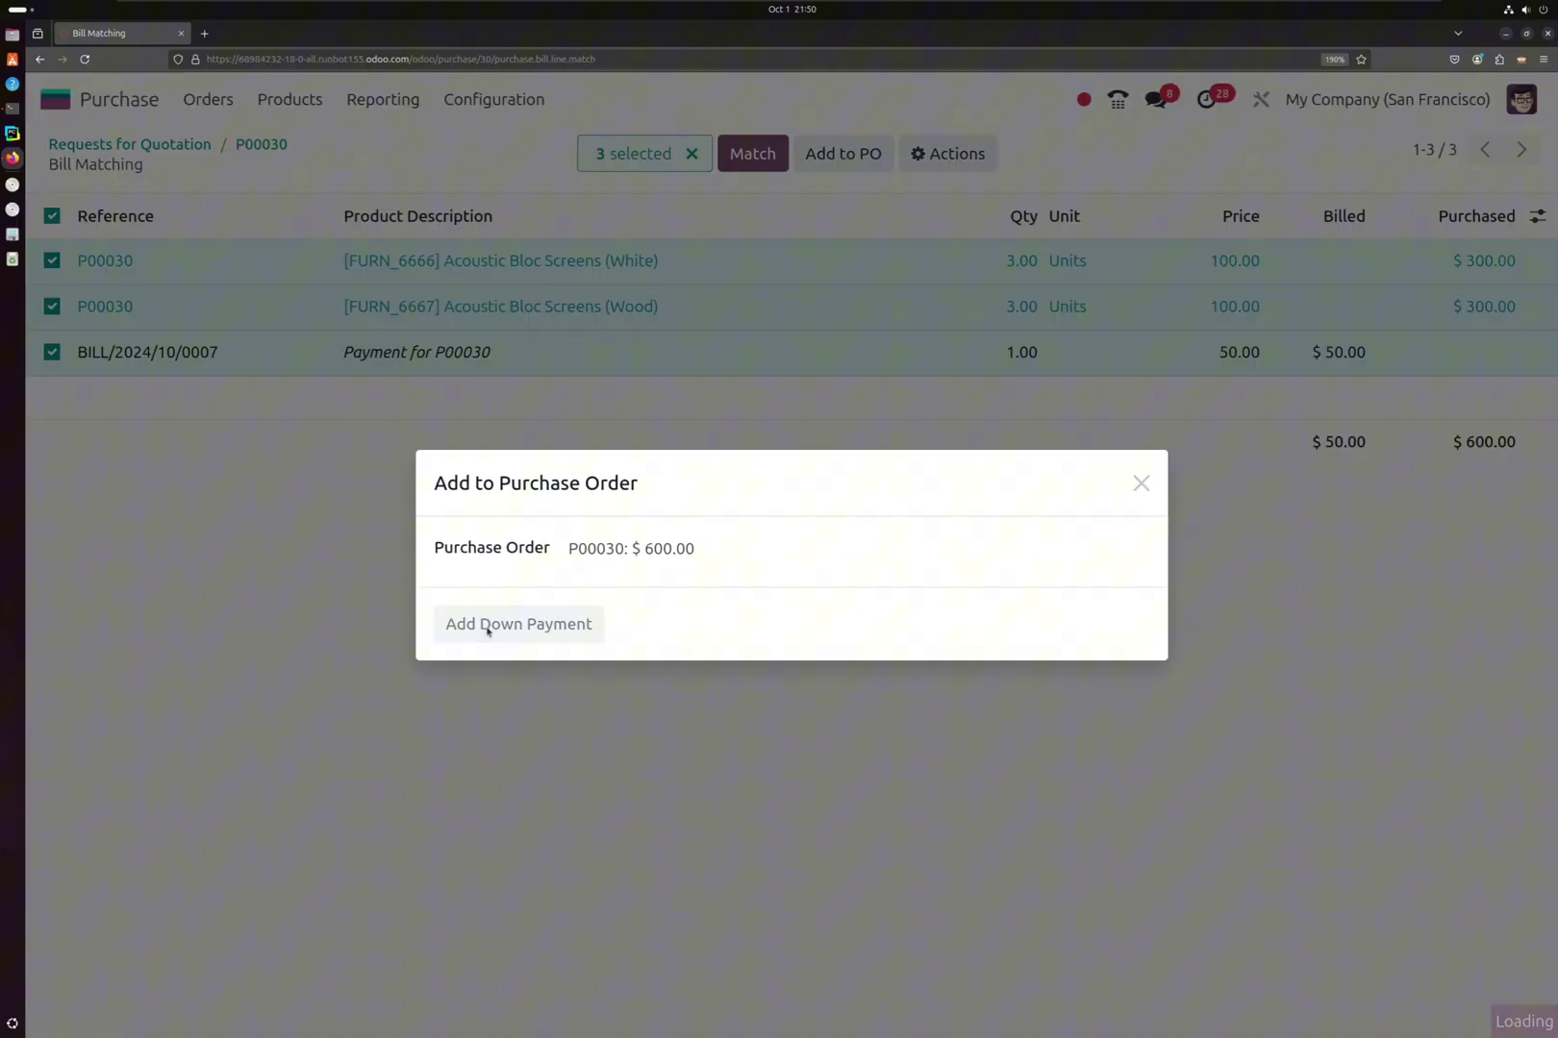
{"action": "scroll", "coordinate": [503, 538], "scroll_direction": "down", "scroll_amount": 2}
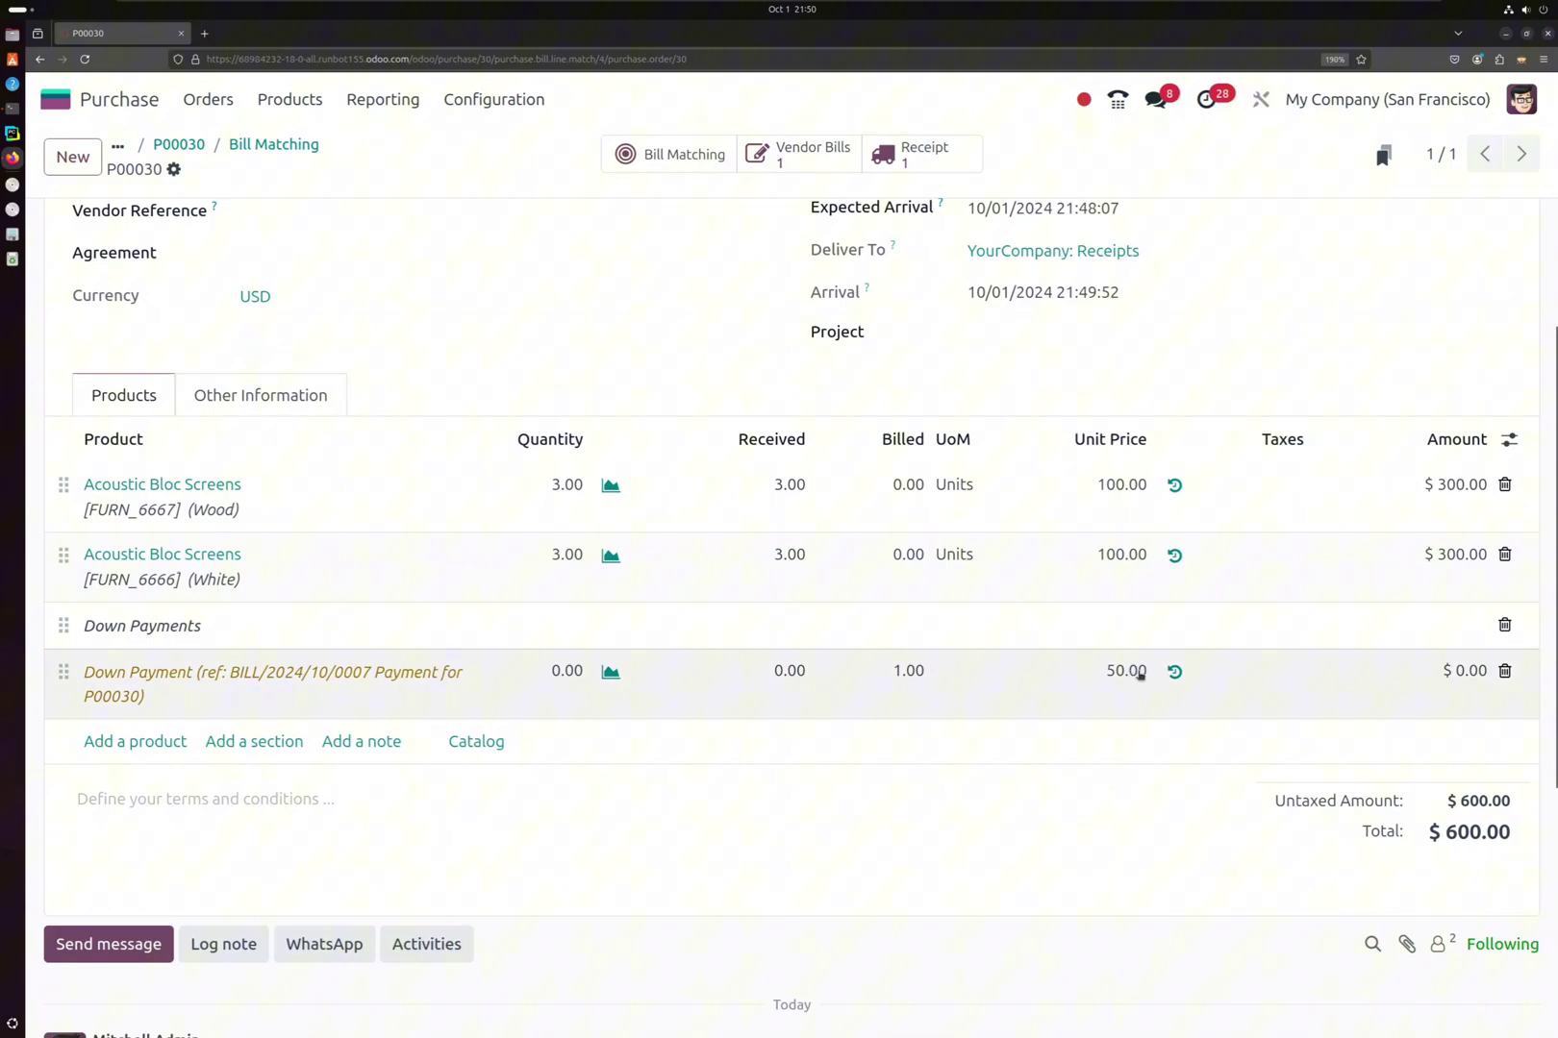
{"action": "scroll", "coordinate": [1111, 692], "scroll_direction": "up", "scroll_amount": 2}
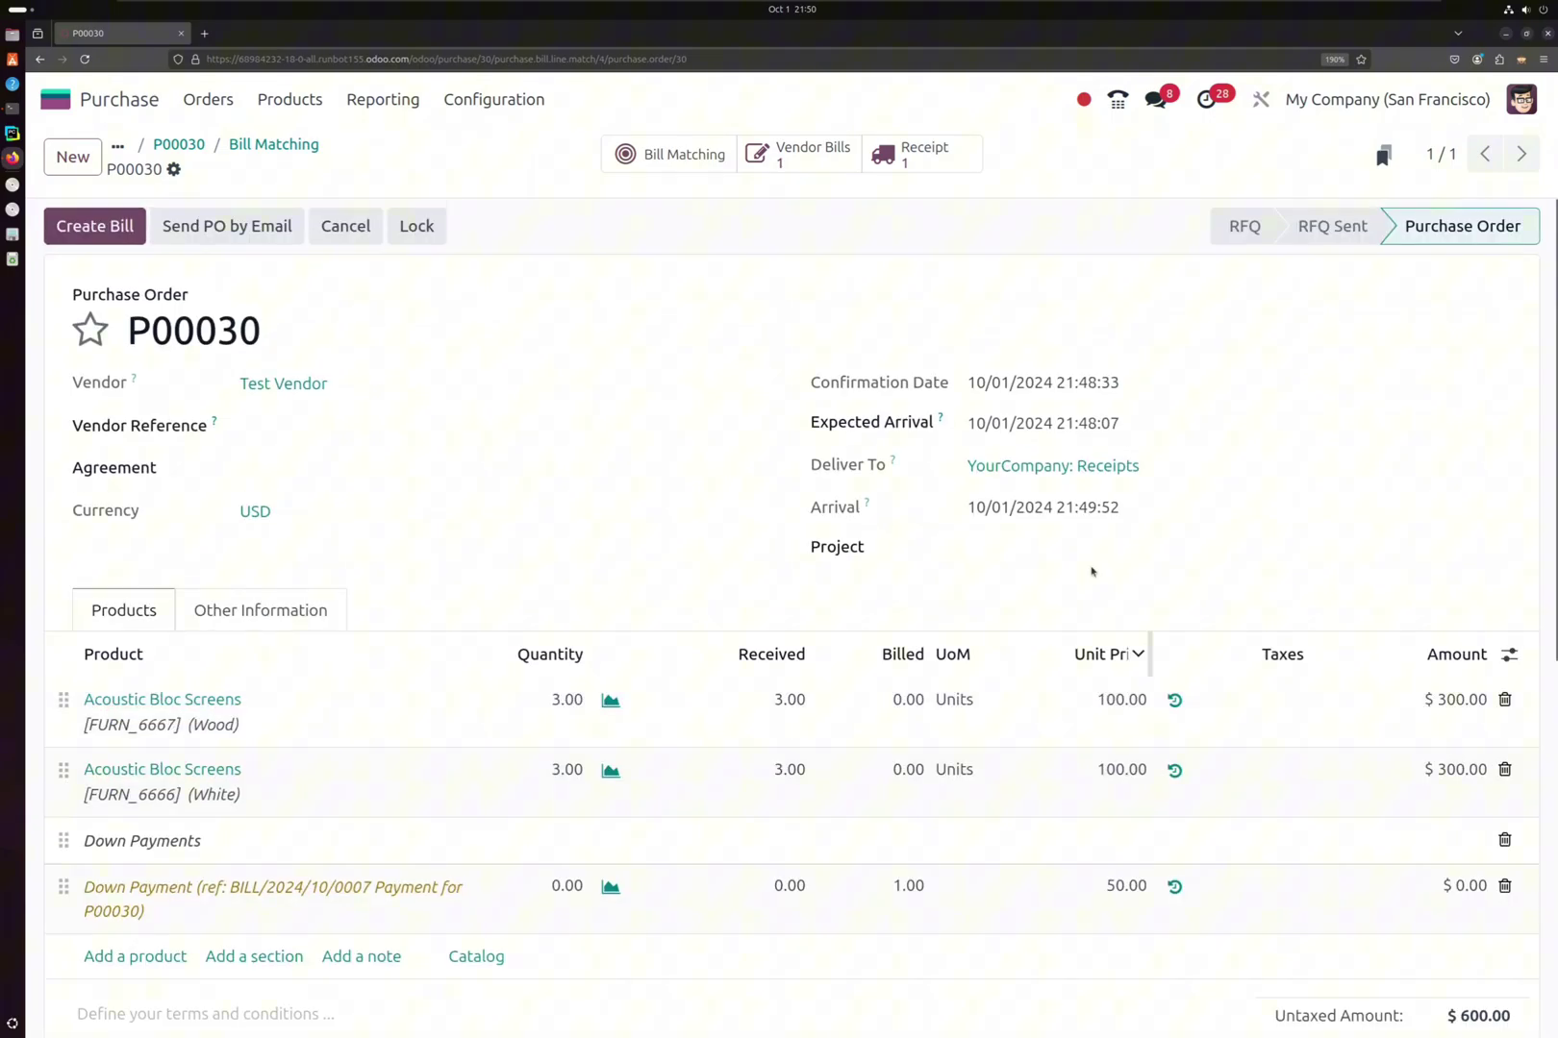
Create a vendor bill from P00030 deducting the $50 down payment, total $550.
{"action": "left_click", "coordinate": [111, 238]}
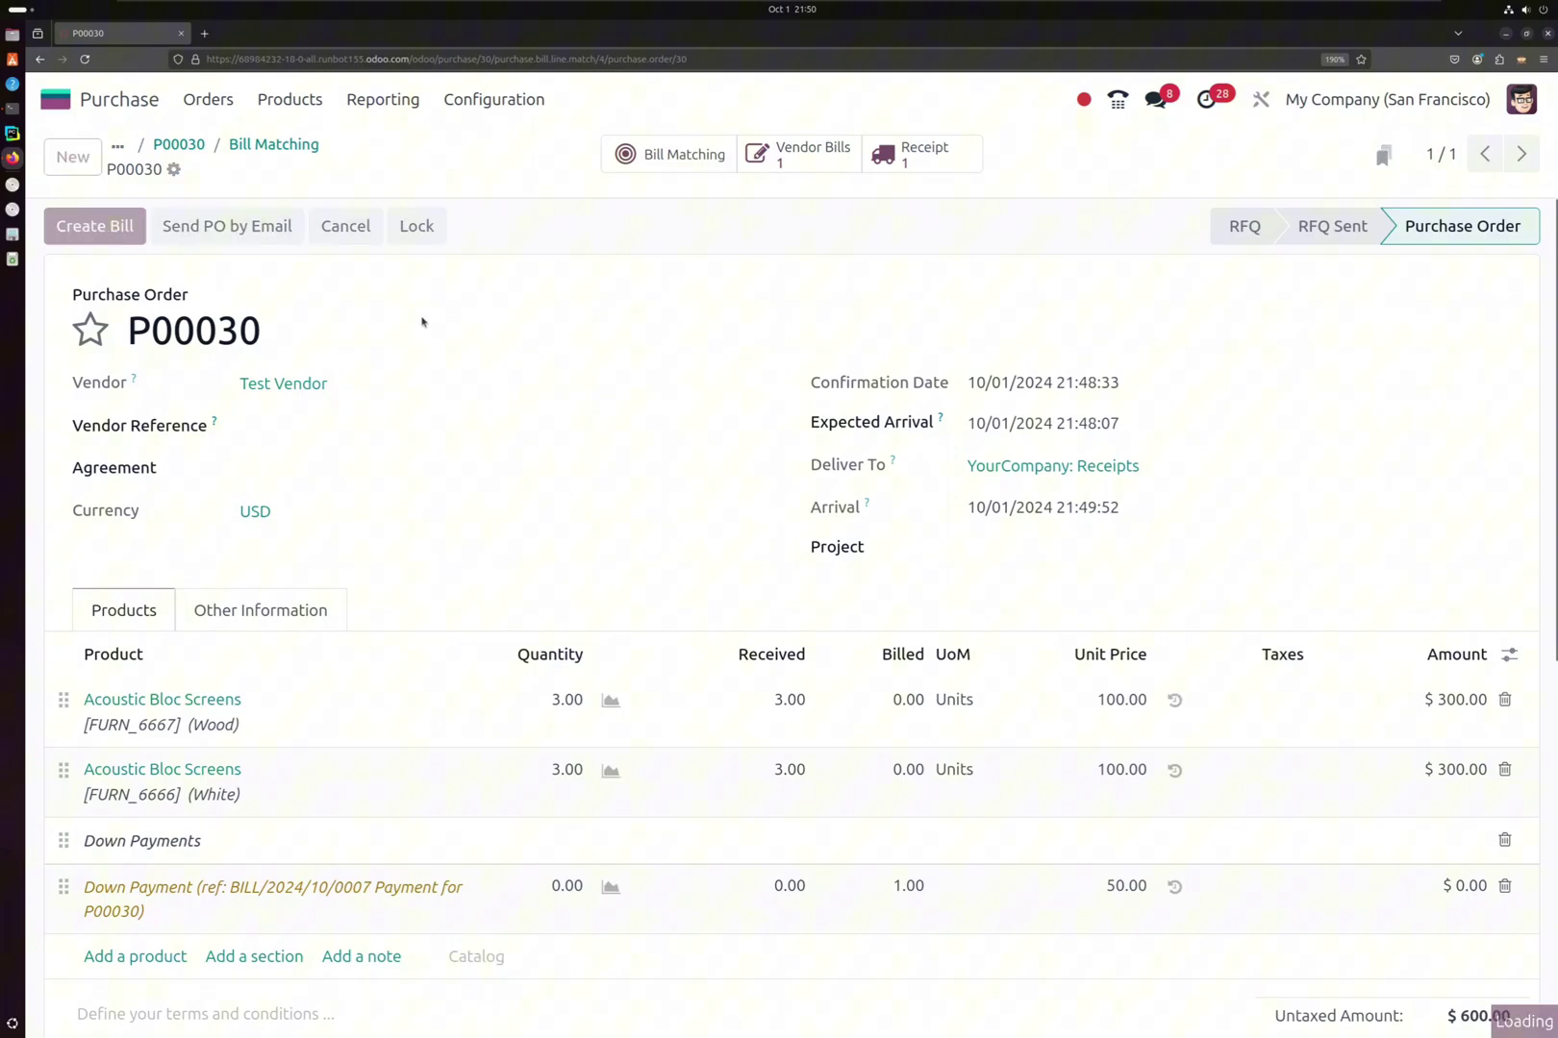
{"action": "scroll", "coordinate": [488, 362], "scroll_direction": "down", "scroll_amount": 2}
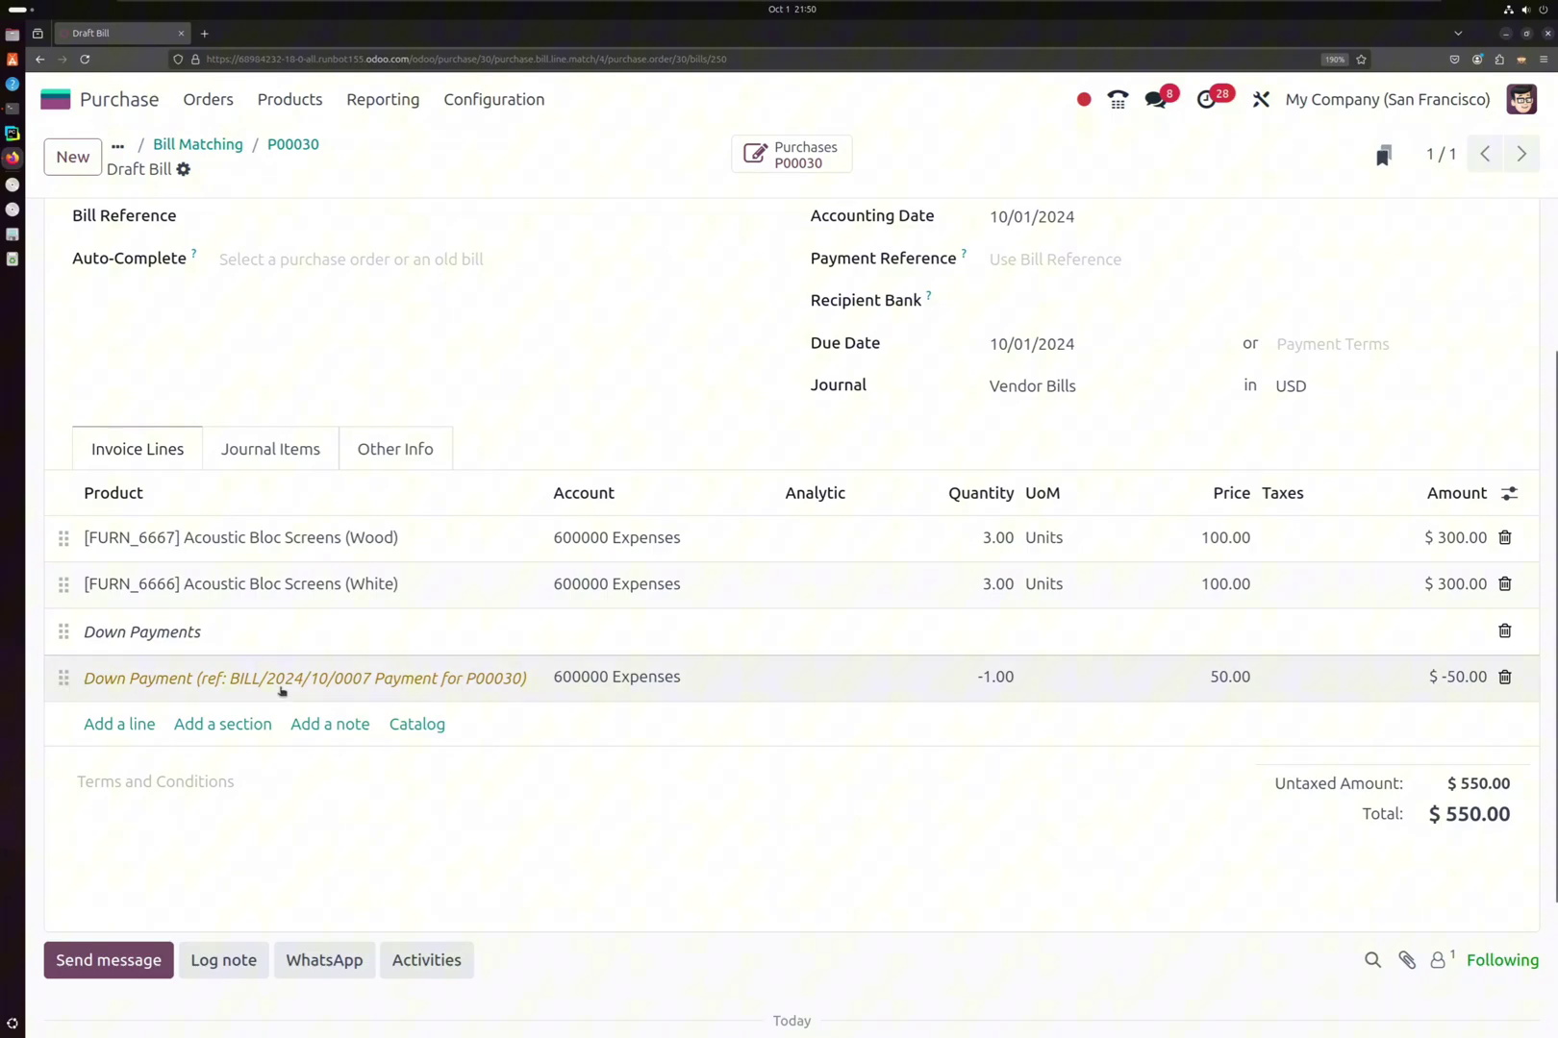
Review the draft bill lines, attempt to post, and dismiss the missing bill date warning.
{"action": "left_click_drag", "start_coordinate": [230, 677], "coordinate": [377, 677]}
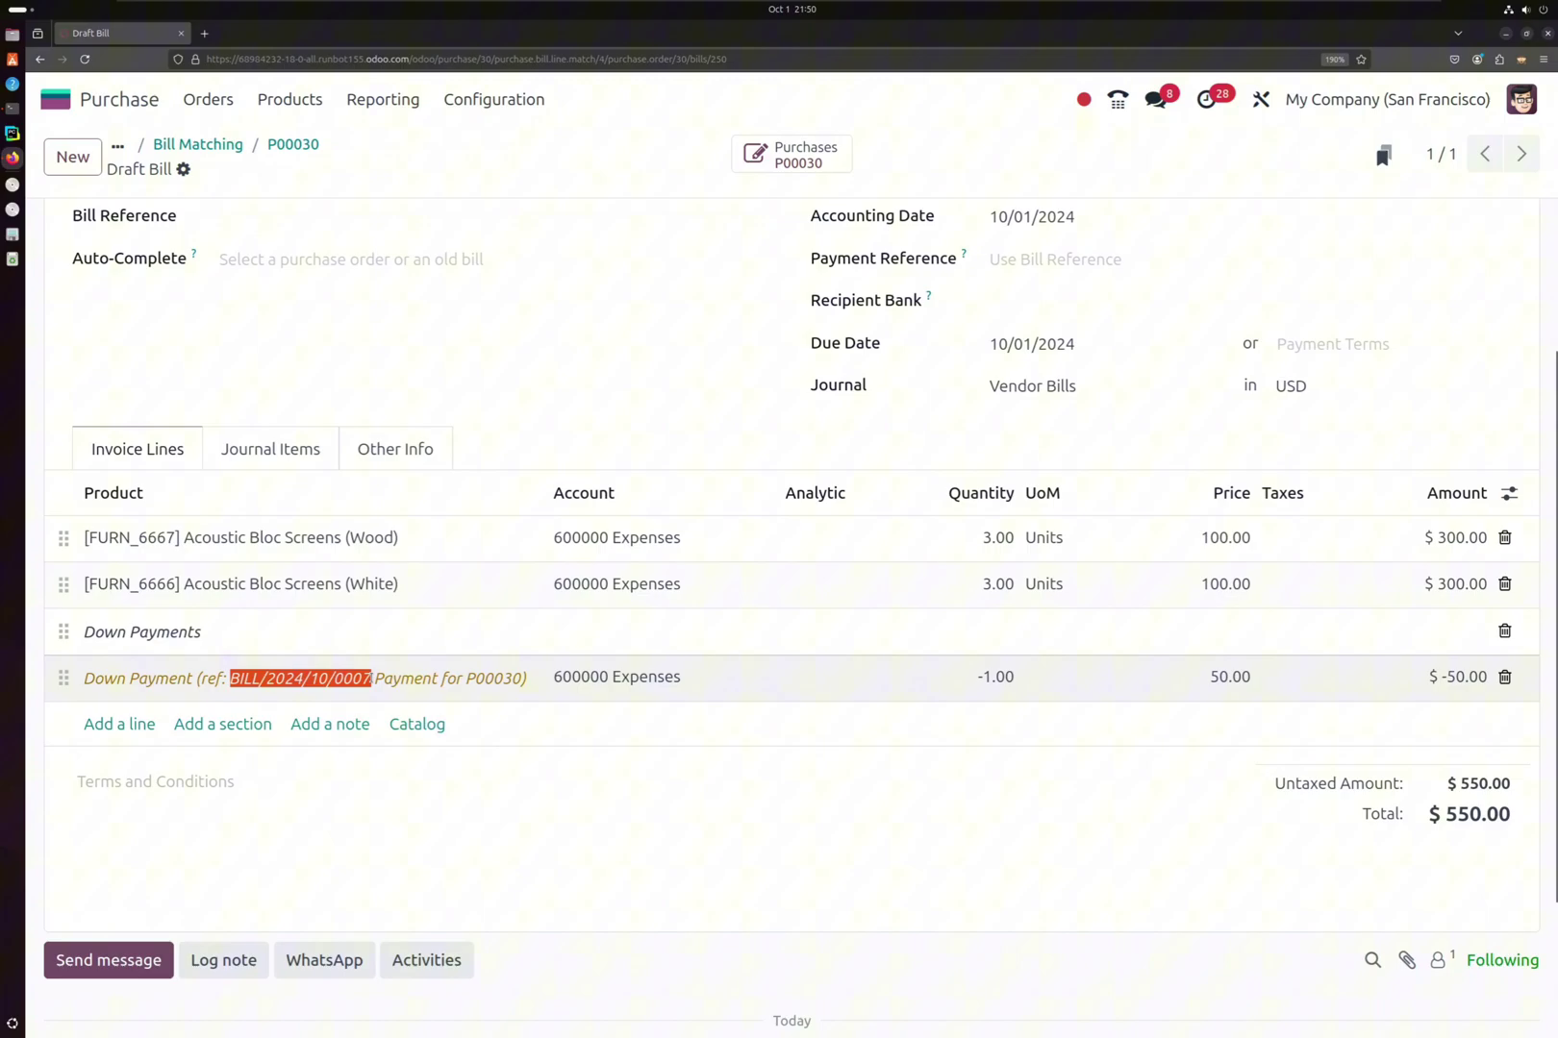
{"action": "left_click", "coordinate": [757, 808]}
{"action": "scroll", "coordinate": [743, 796], "scroll_direction": "up", "scroll_amount": 4}
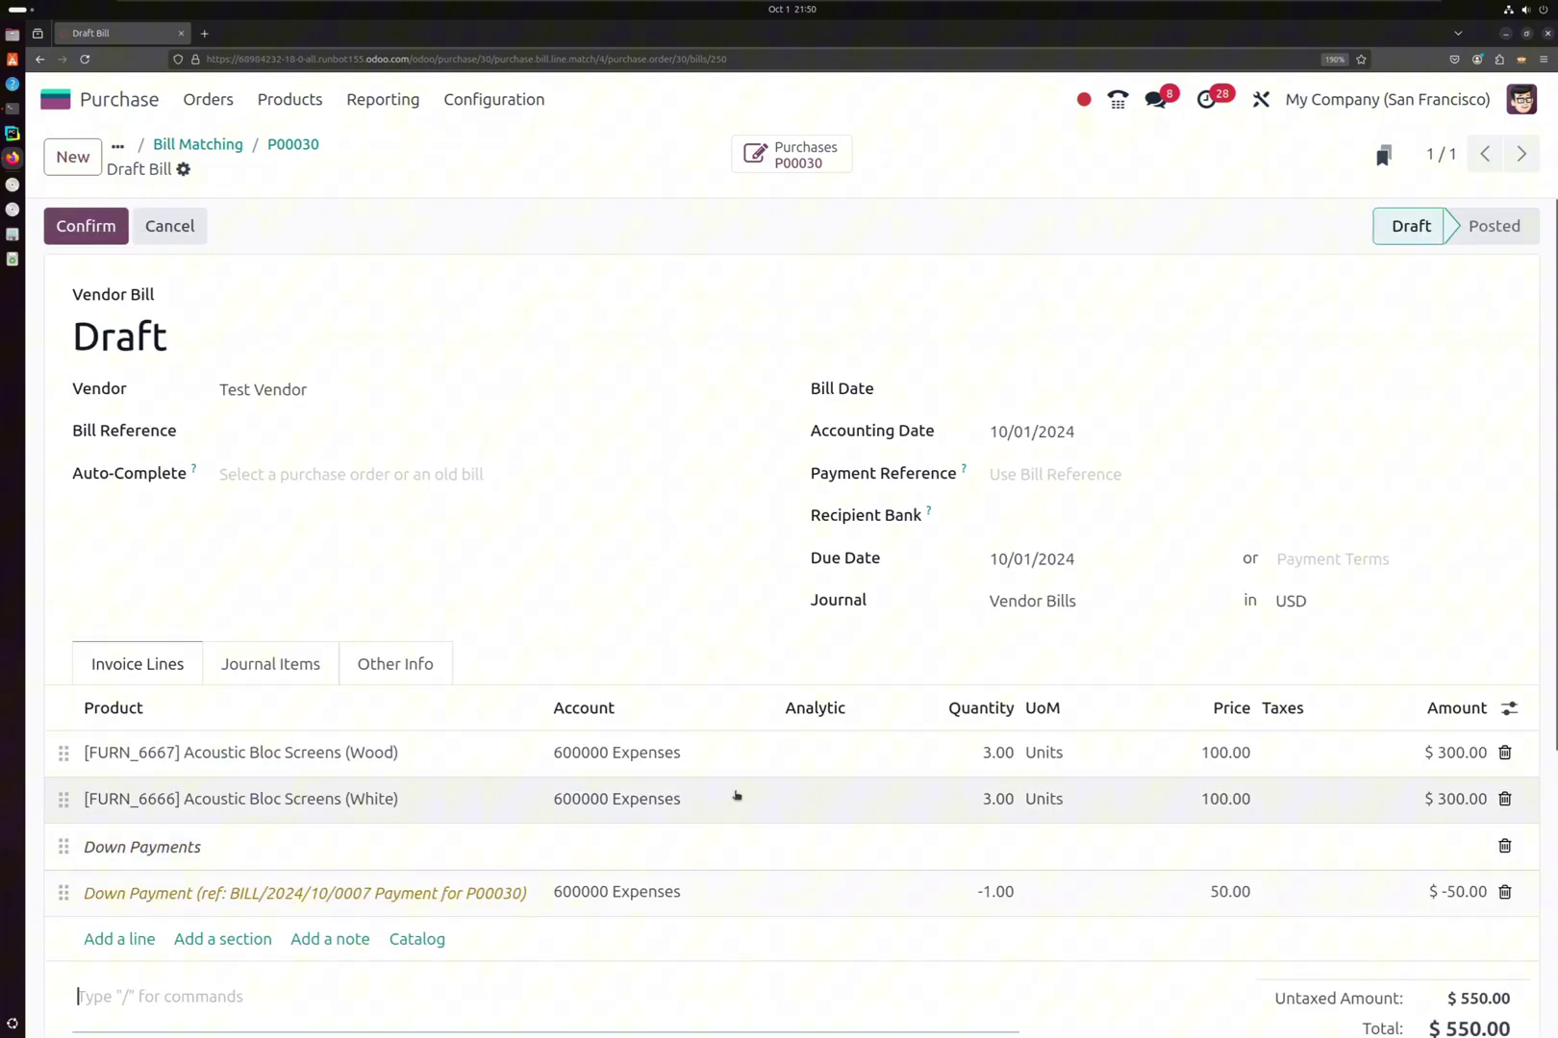
{"action": "left_click", "coordinate": [102, 238]}
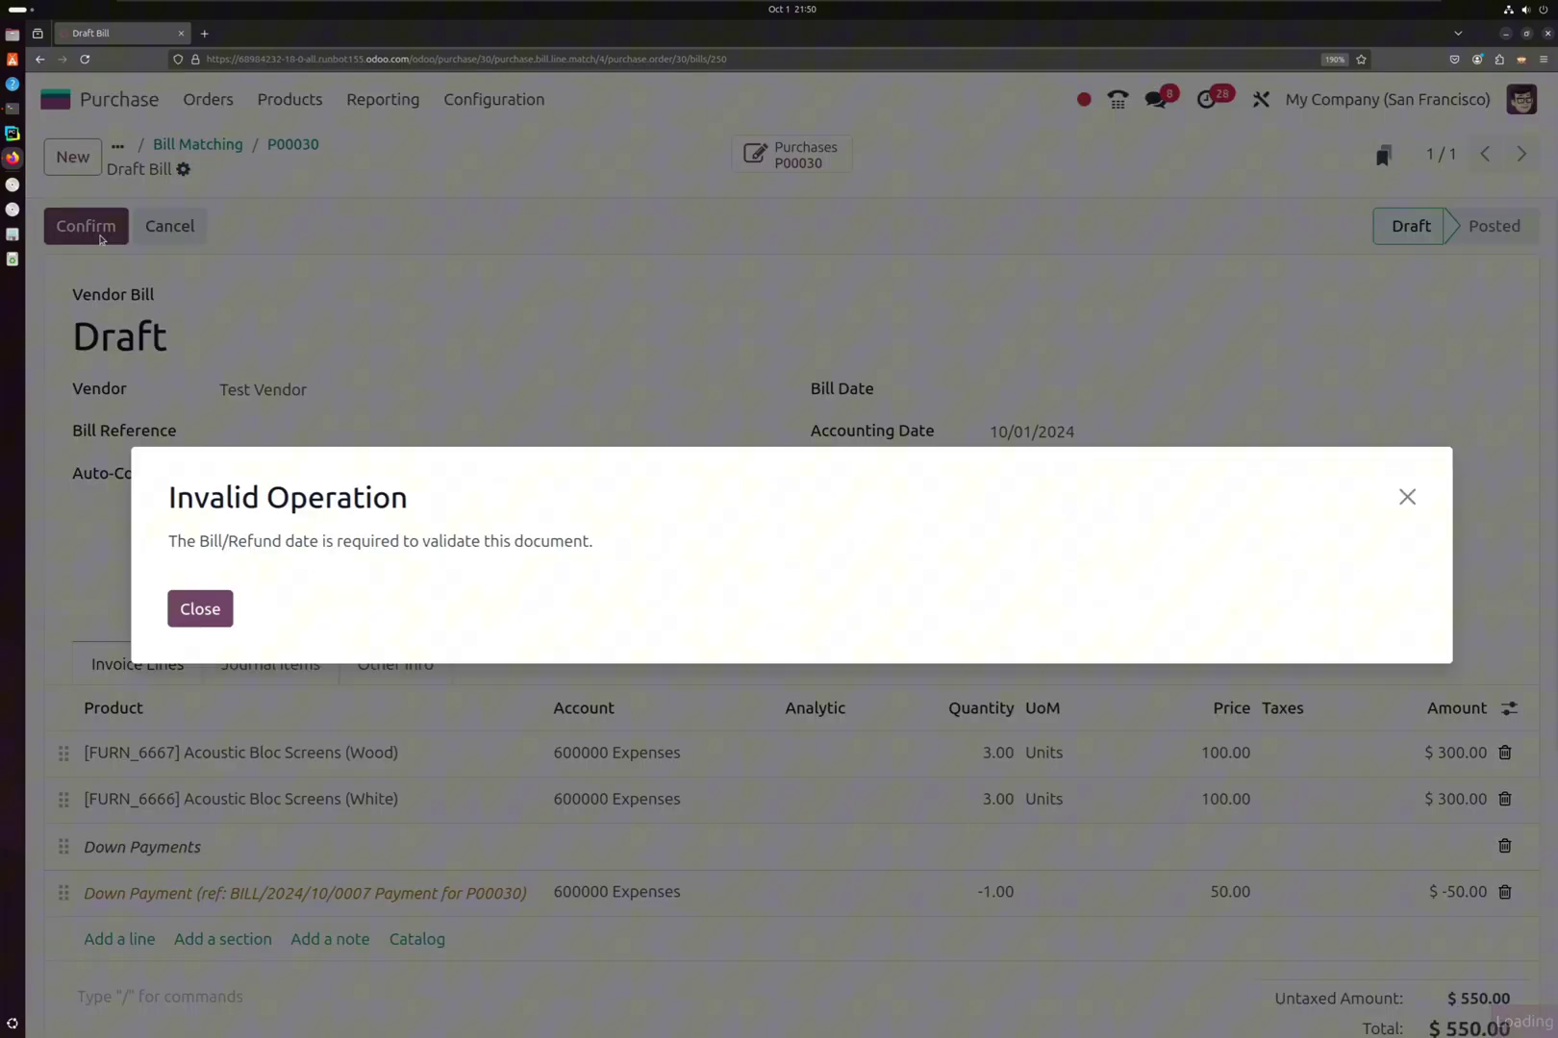
{"action": "left_click", "coordinate": [202, 608]}
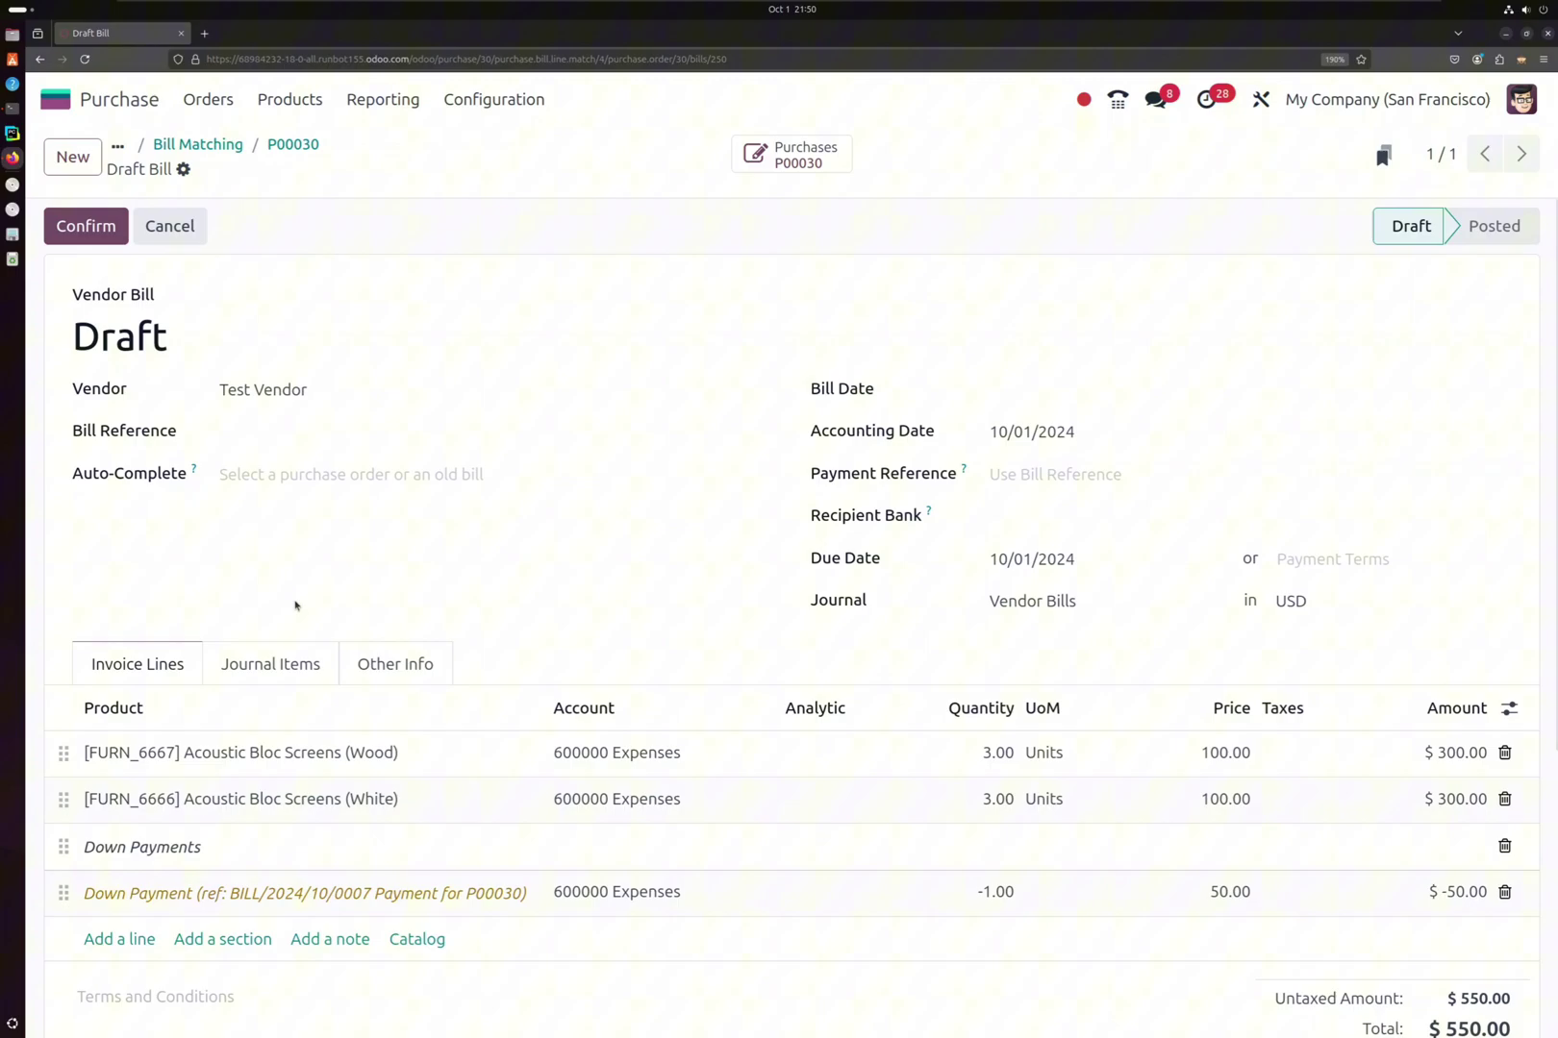
Set the bill date to October 1, 2024 and post it as BILL/2024/10/0008.
{"action": "left_click", "coordinate": [1103, 389]}
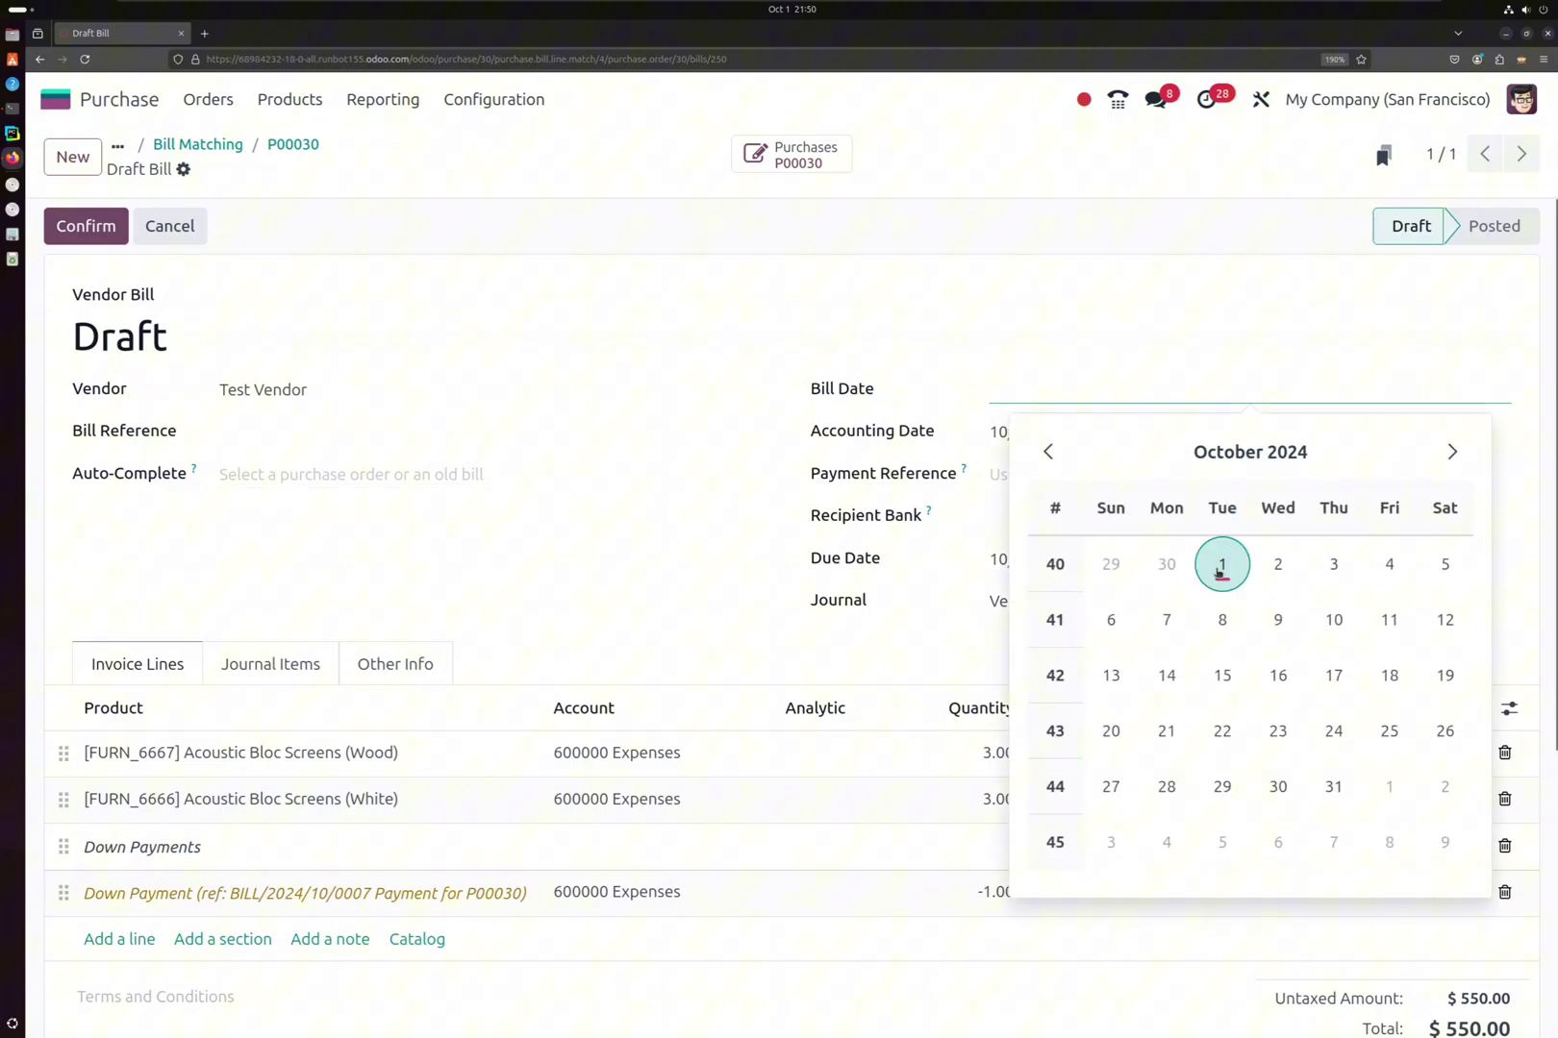
{"action": "left_click", "coordinate": [1222, 564]}
{"action": "left_click", "coordinate": [86, 225]}
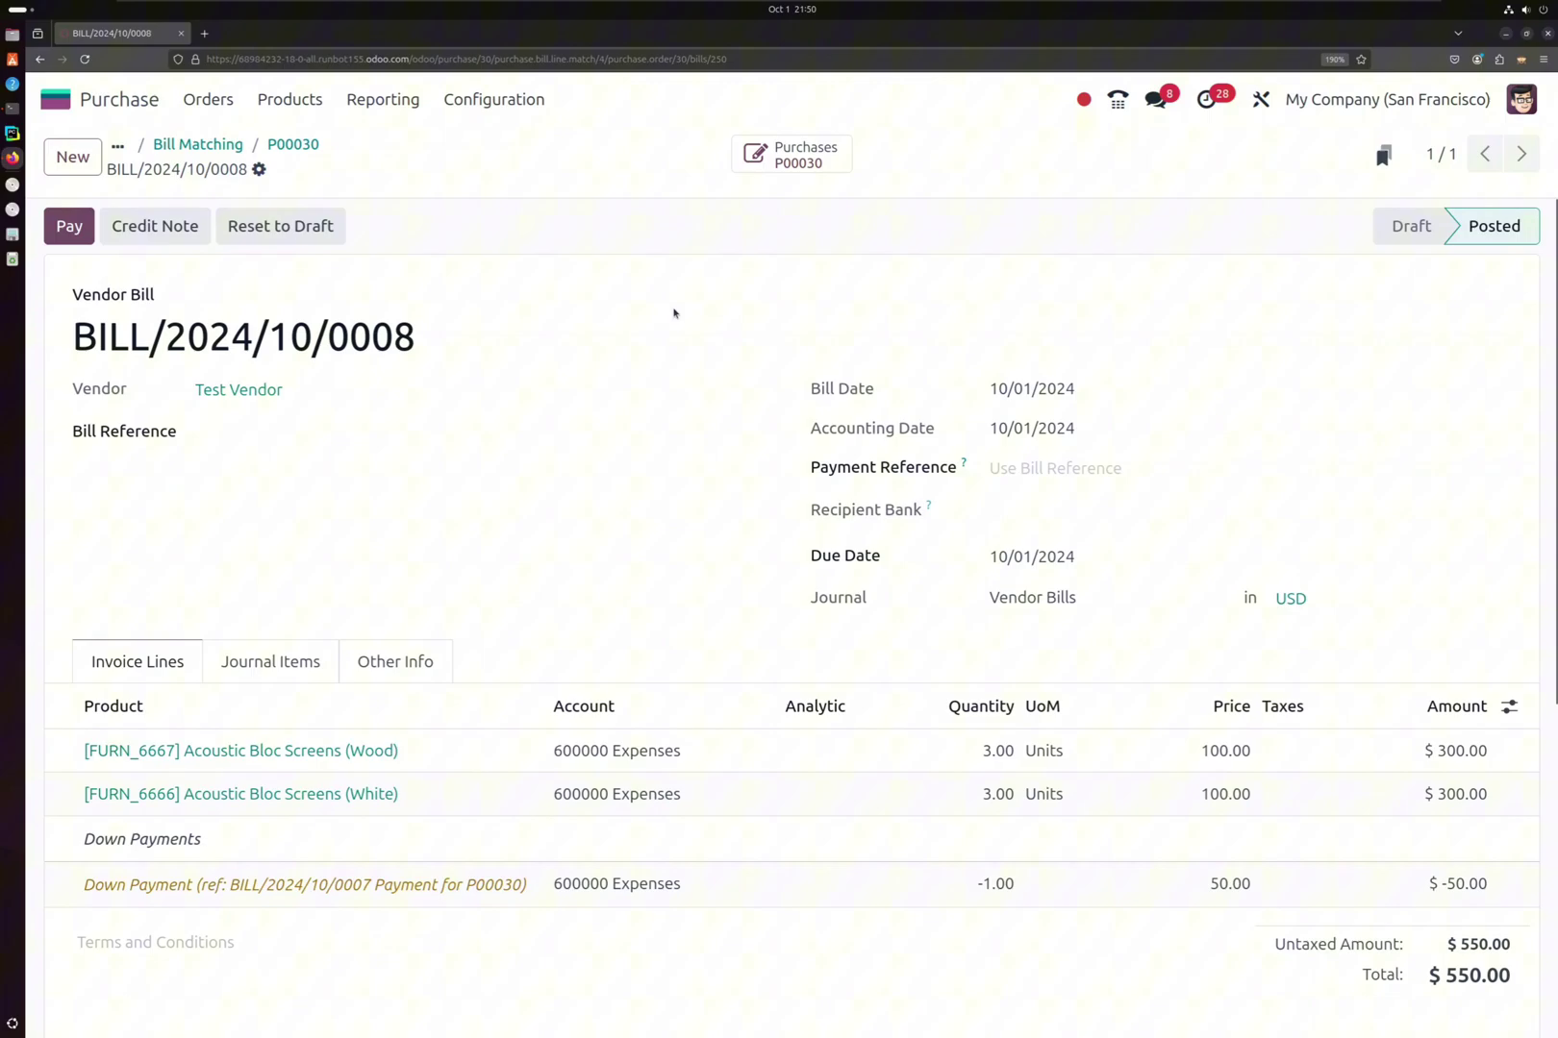
{"action": "scroll", "coordinate": [659, 313], "scroll_direction": "down", "scroll_amount": 2}
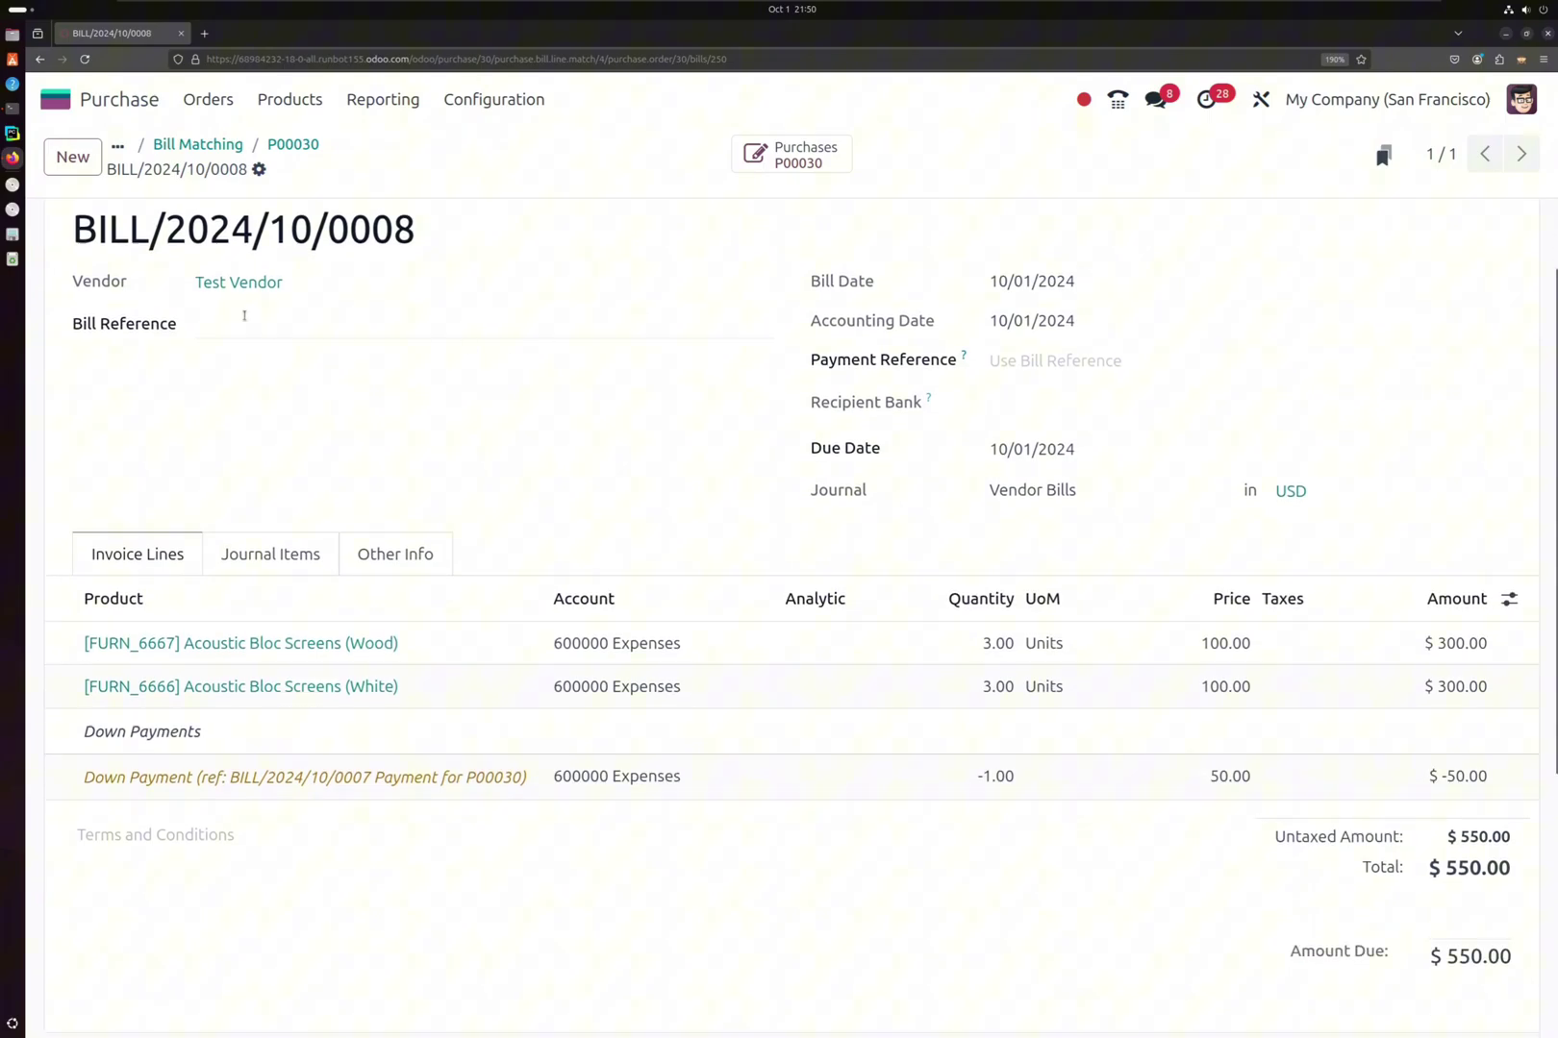
{"action": "scroll", "coordinate": [243, 316], "scroll_direction": "up", "scroll_amount": 2}
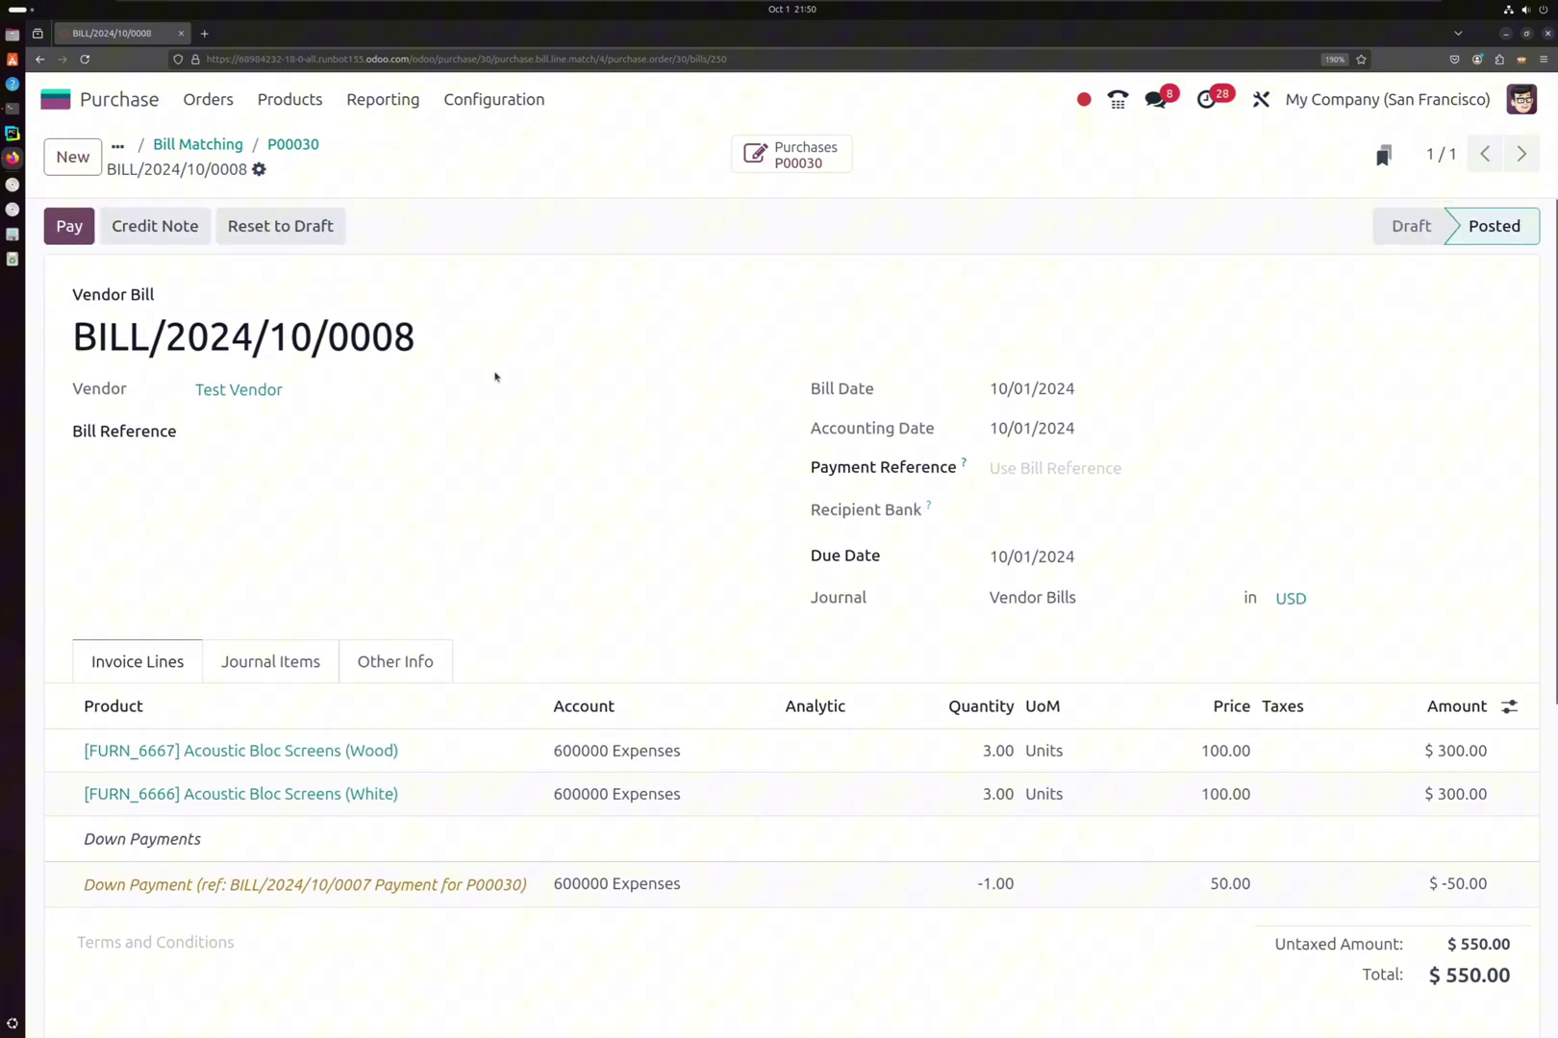
Return to purchase order P00030 showing both screen lines fully billed and two vendor bills.
{"action": "left_click", "coordinate": [294, 146]}
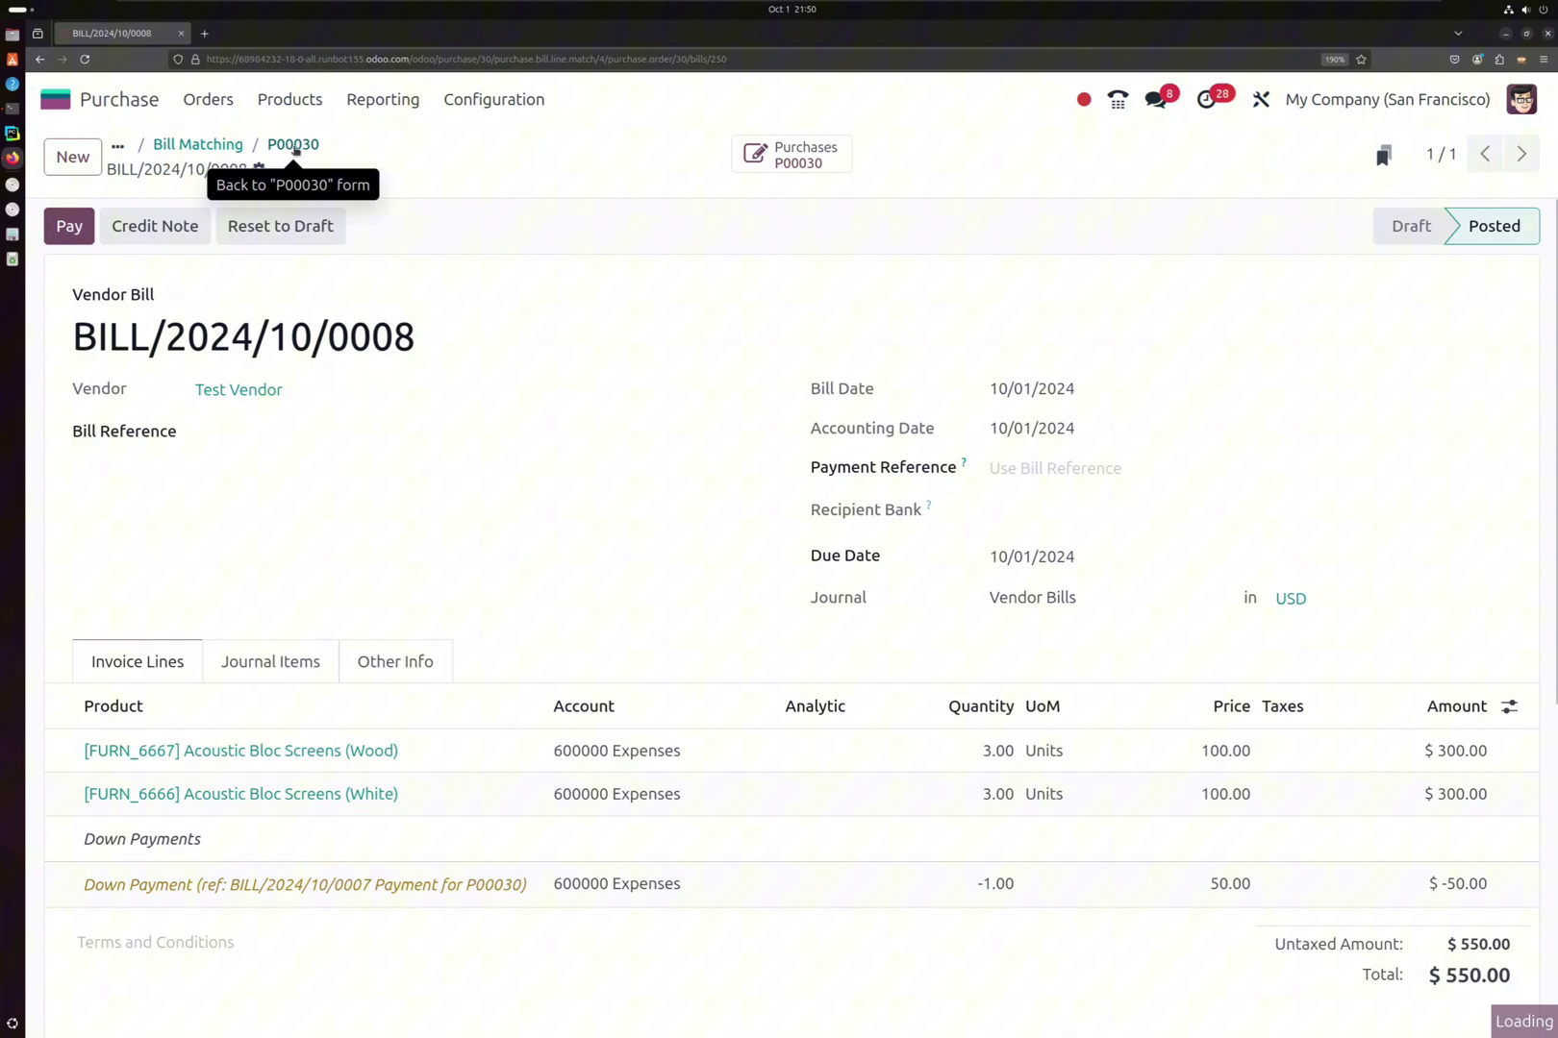